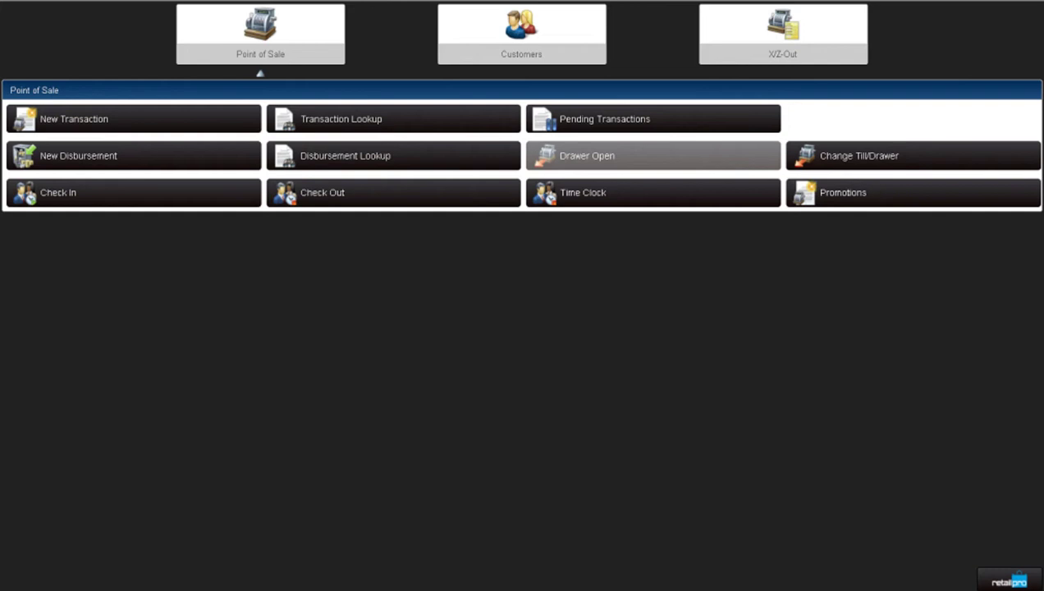
# - Start a new sale transaction and assign it to an associate from the Associate list
pyautogui.click(91, 123)
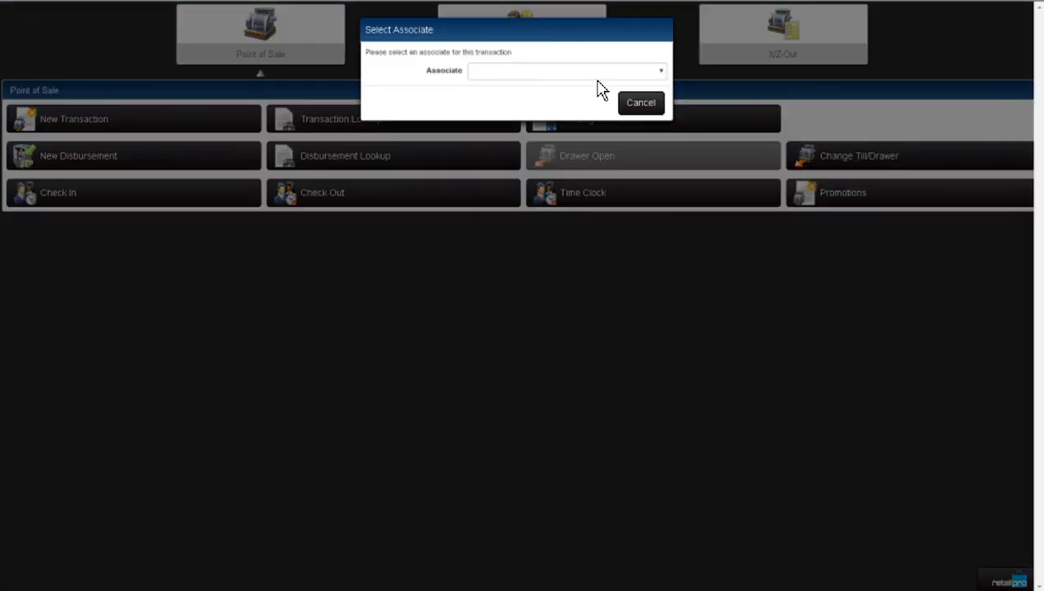
pyautogui.click(596, 79)
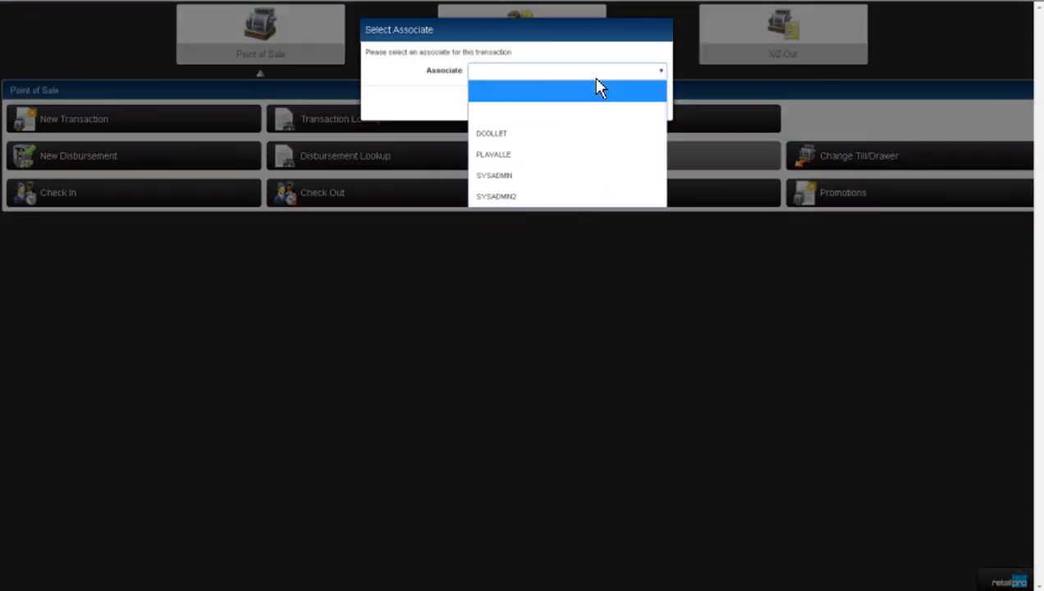
pyautogui.click(537, 135)
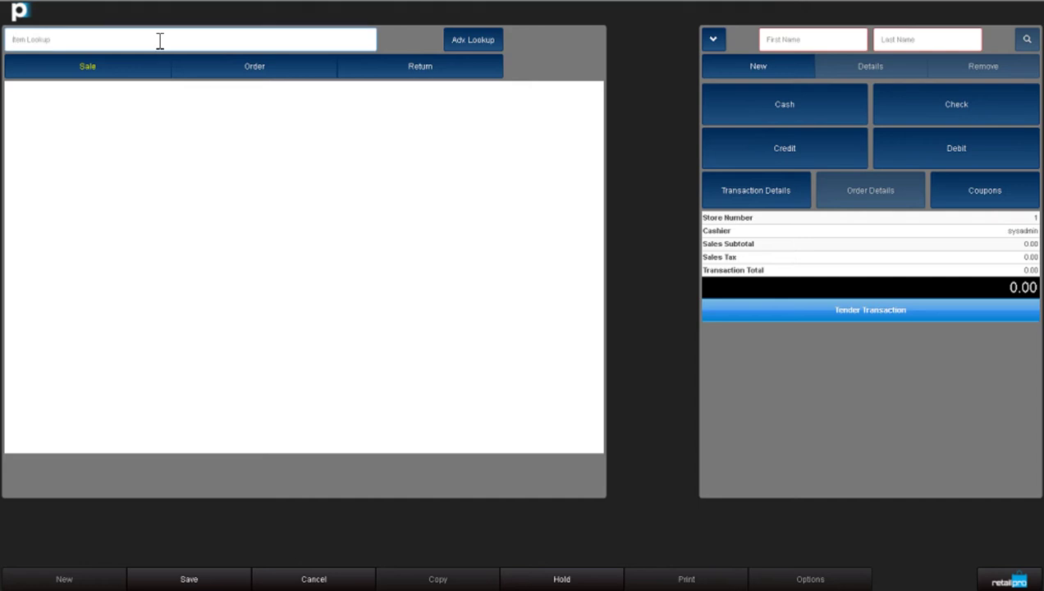
# - Search for receipt by Document No 31 and load its items
pyautogui.click(420, 71)
pyautogui.click(422, 108)
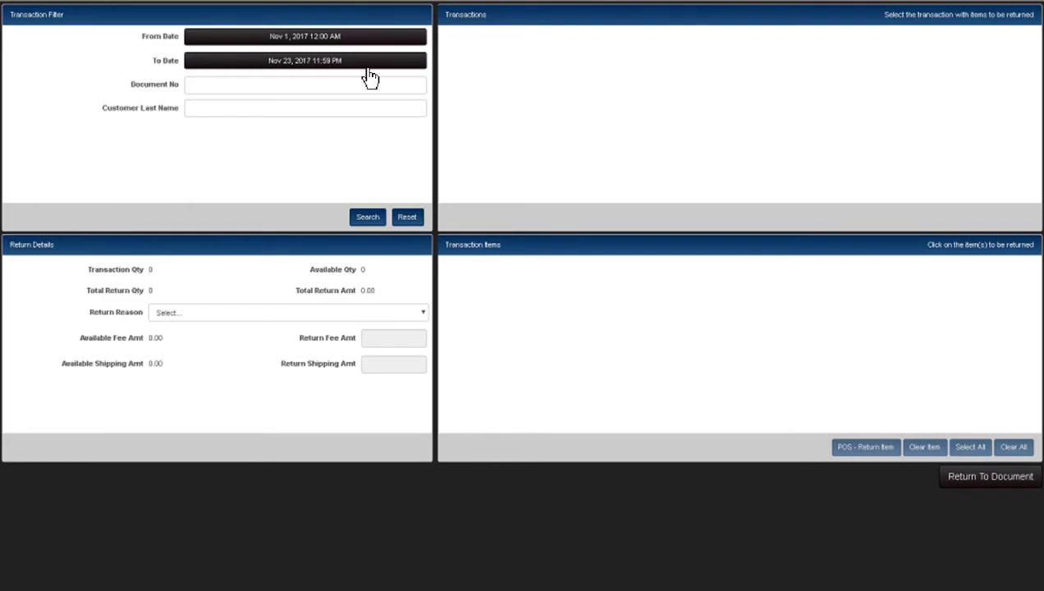
pyautogui.click(224, 85)
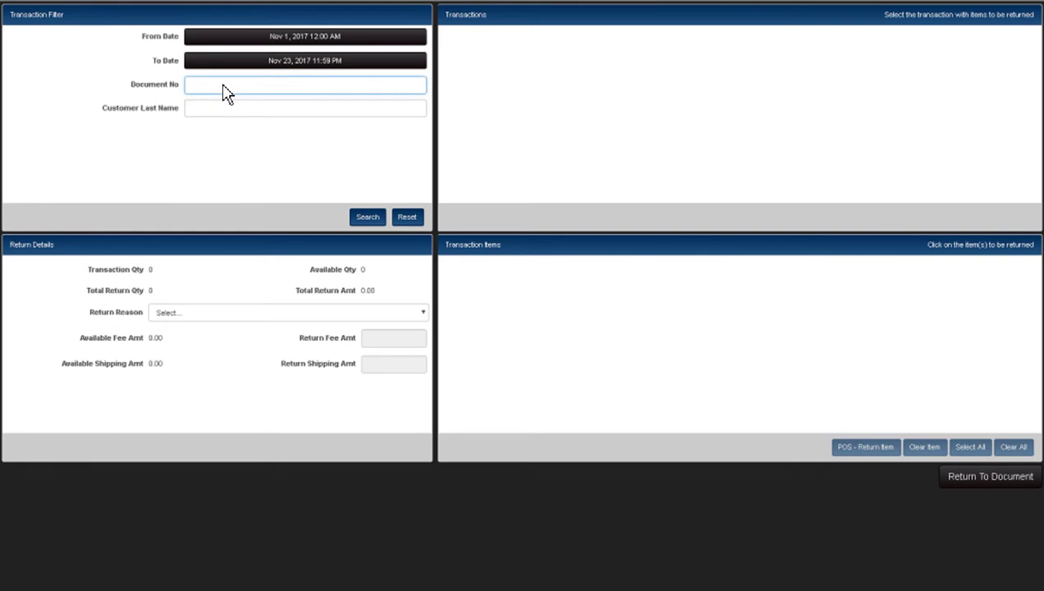
pyautogui.write('31')
pyautogui.click(367, 218)
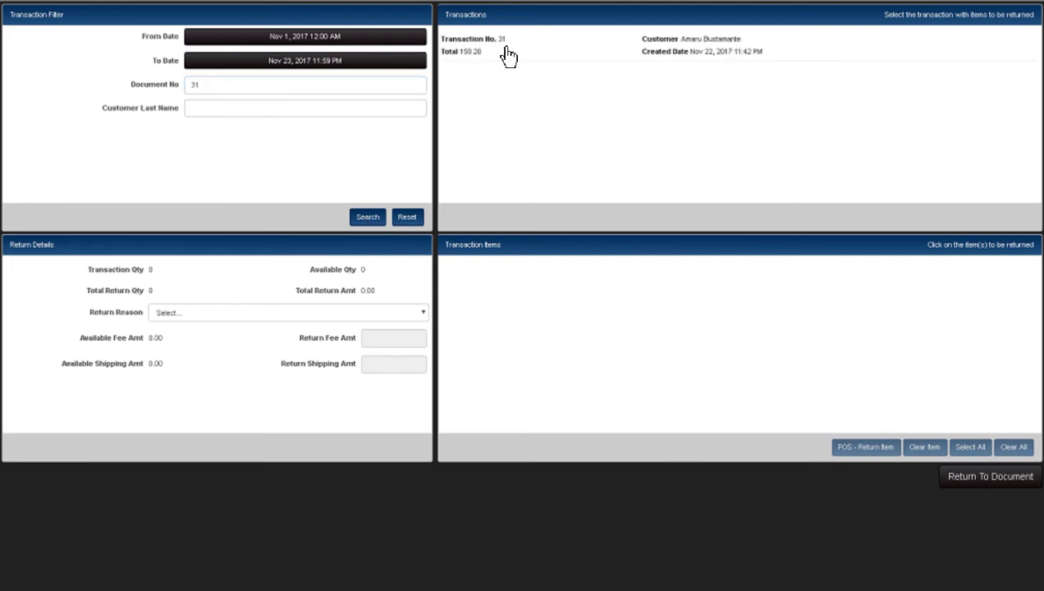
pyautogui.click(583, 54)
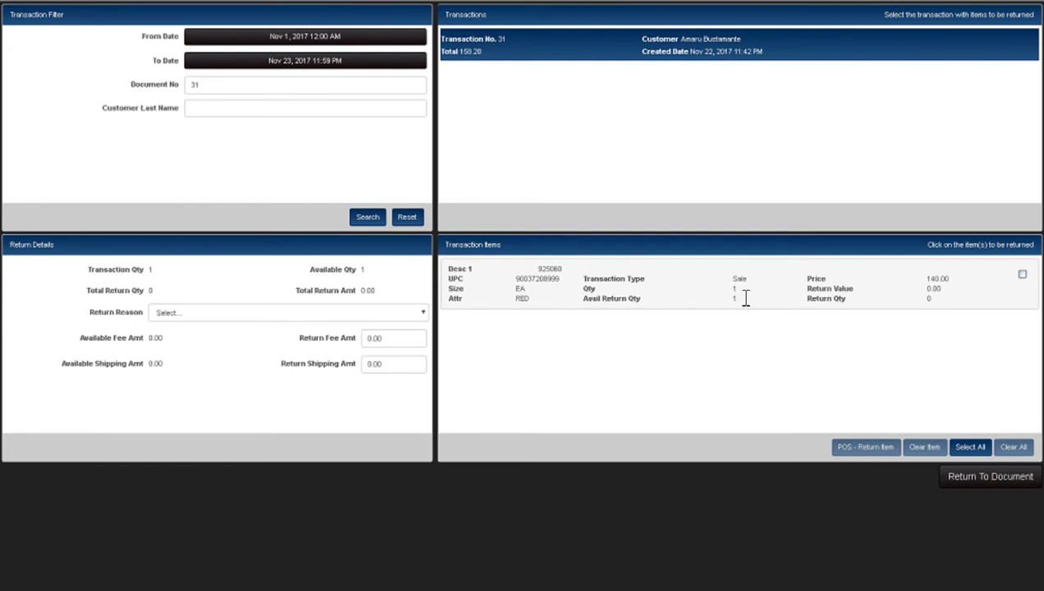
# - Mark the 140.00 item as returned with return reason CHGMND
pyautogui.click(771, 297)
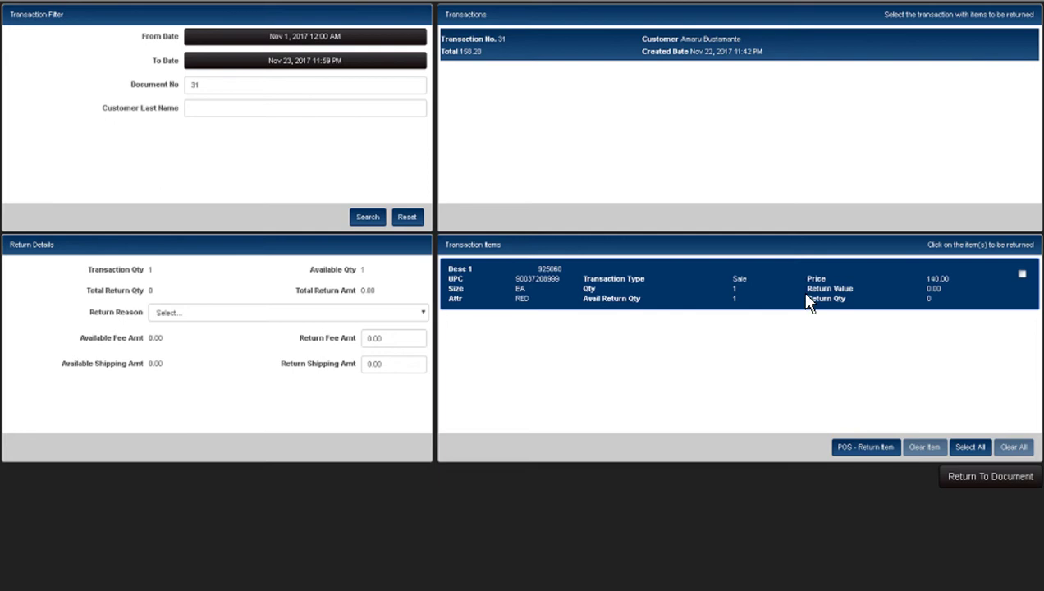
pyautogui.click(868, 456)
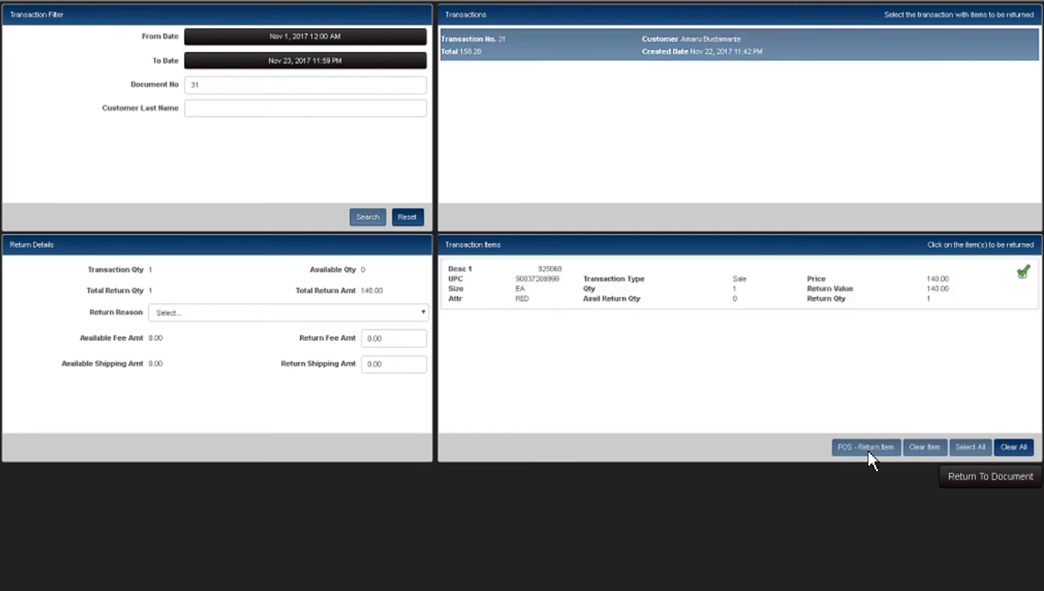
pyautogui.click(369, 313)
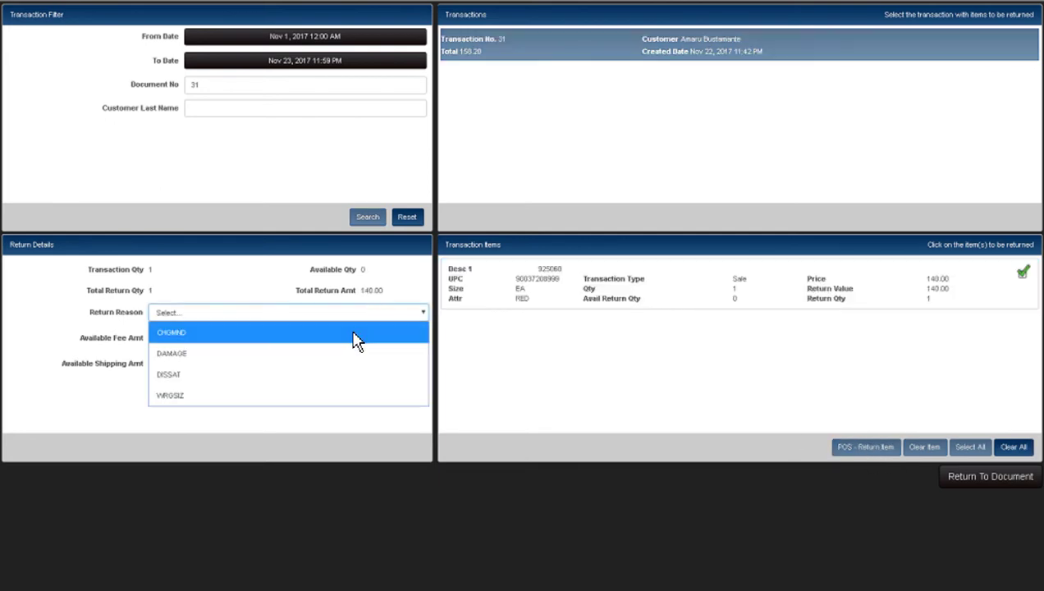
pyautogui.click(355, 333)
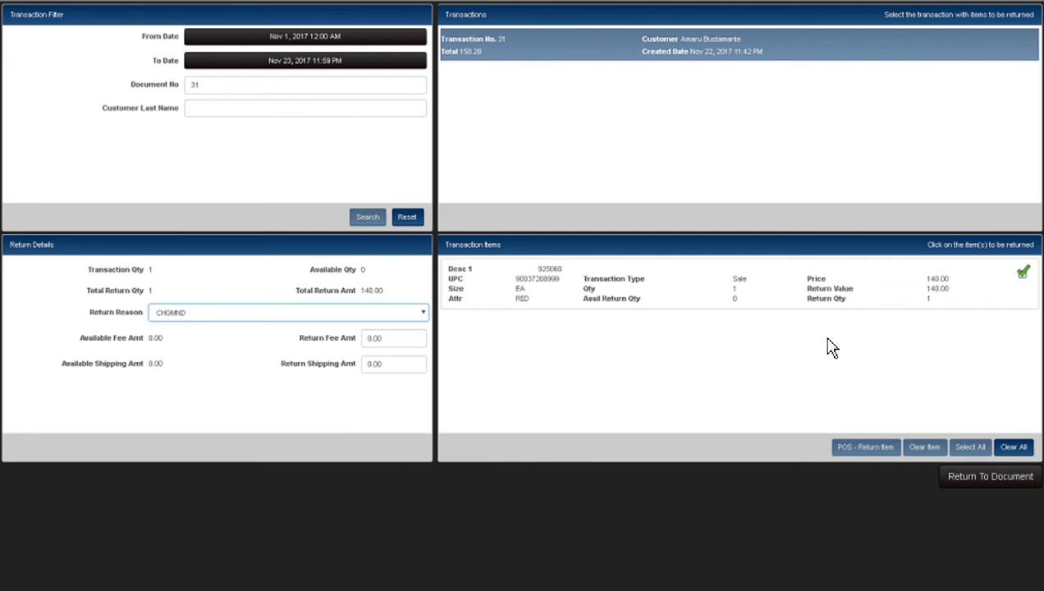
# - Return to the document, give the 158.20 refund to credit, and save with Update Only
pyautogui.click(969, 479)
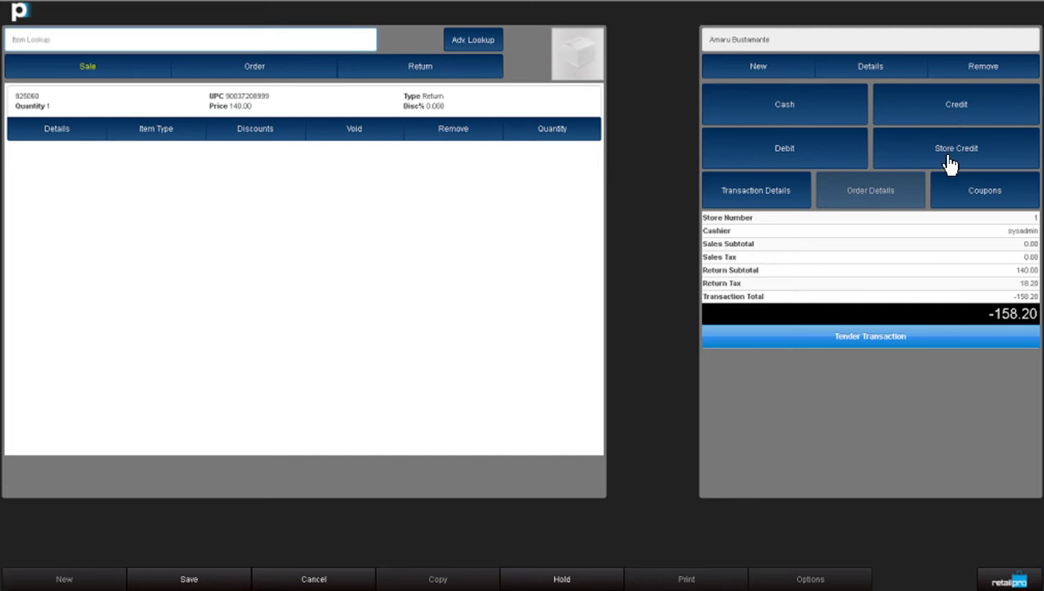
pyautogui.click(951, 115)
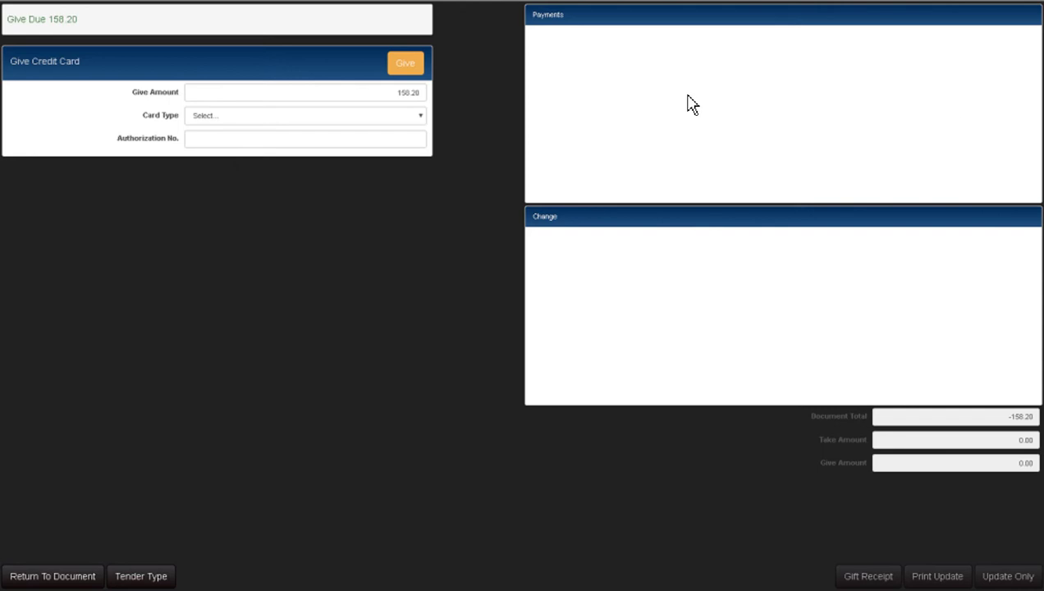
pyautogui.click(407, 72)
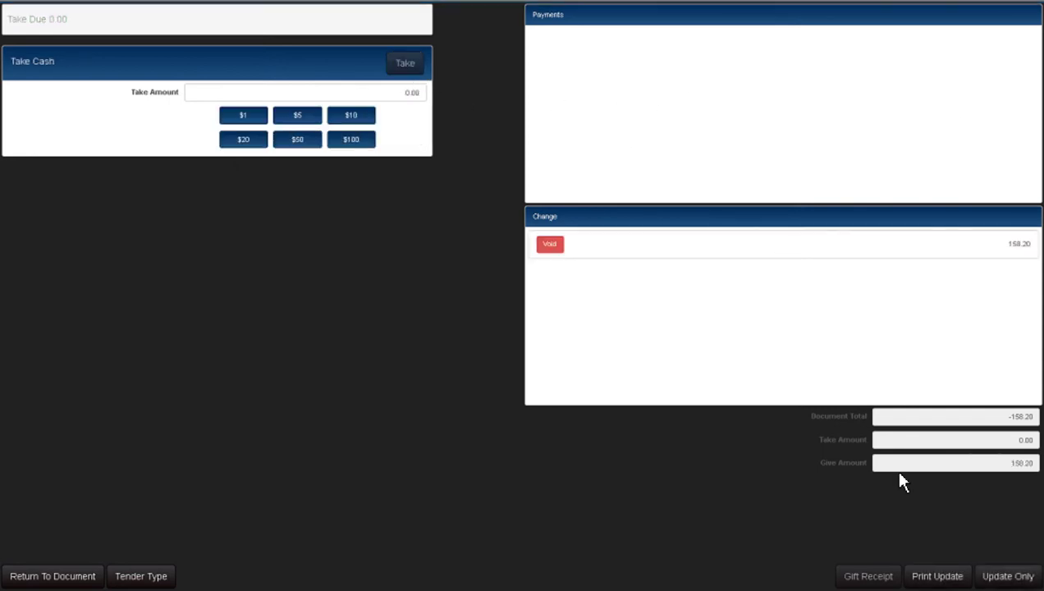
pyautogui.click(1015, 578)
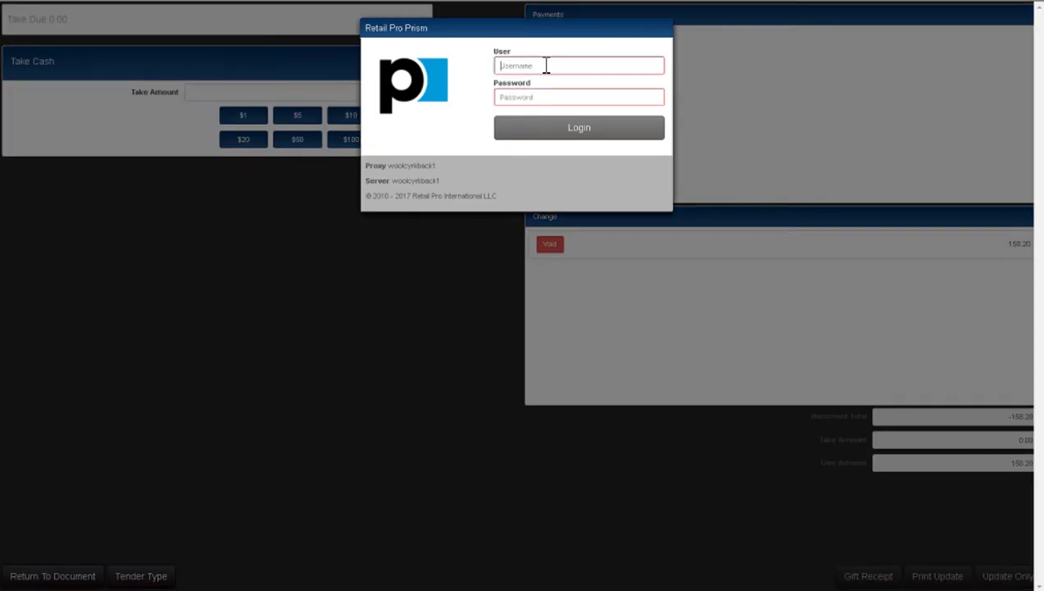
# - Log back in with the register user name and password, then assign an associate
pyautogui.write('sysadmin')
pyautogui.press('Tab')
pyautogui.write('sysadmin')
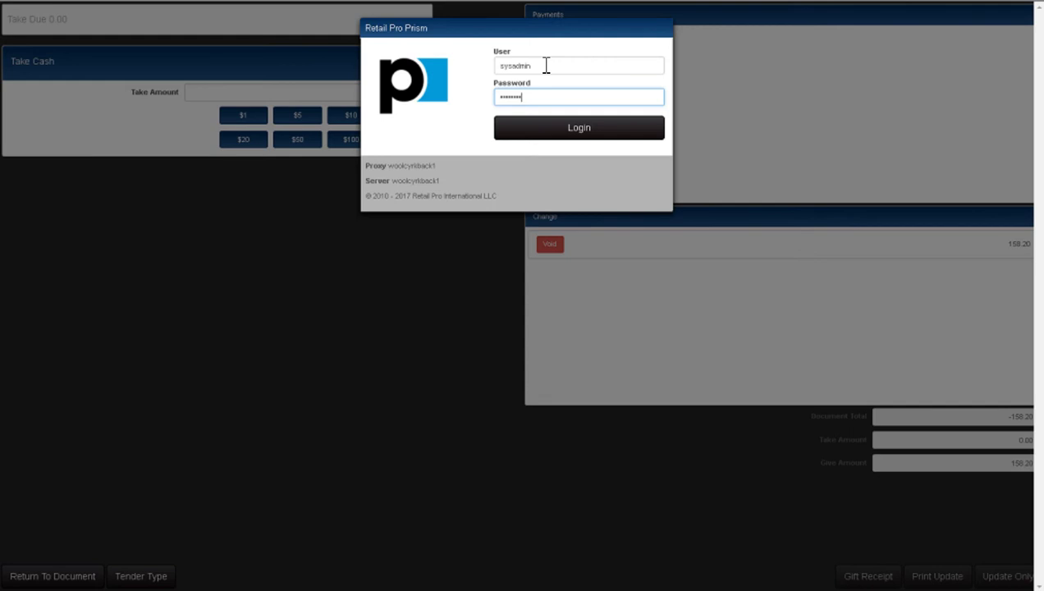
pyautogui.click(592, 130)
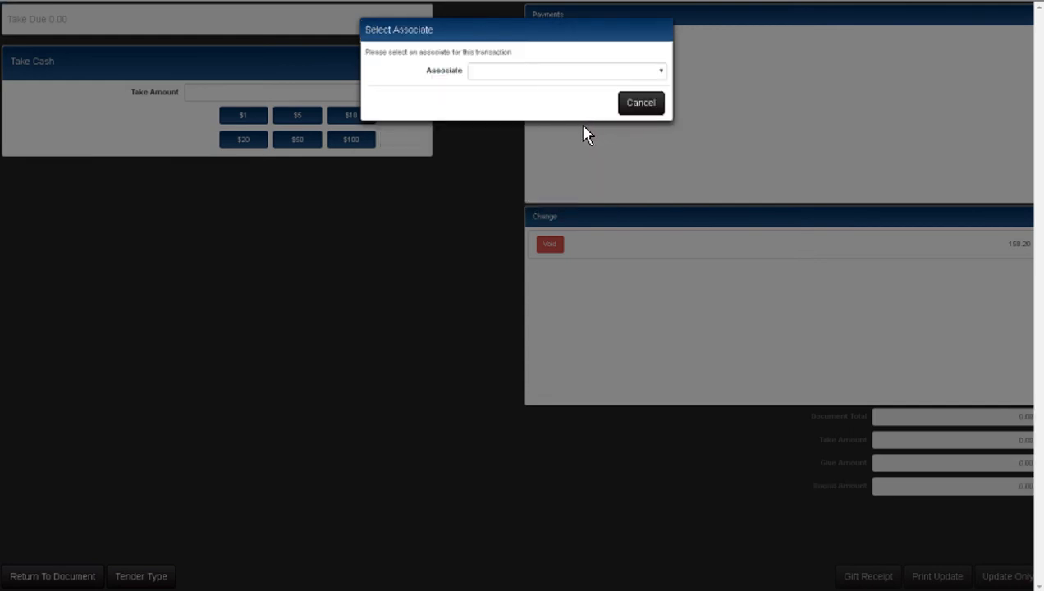
pyautogui.click(592, 74)
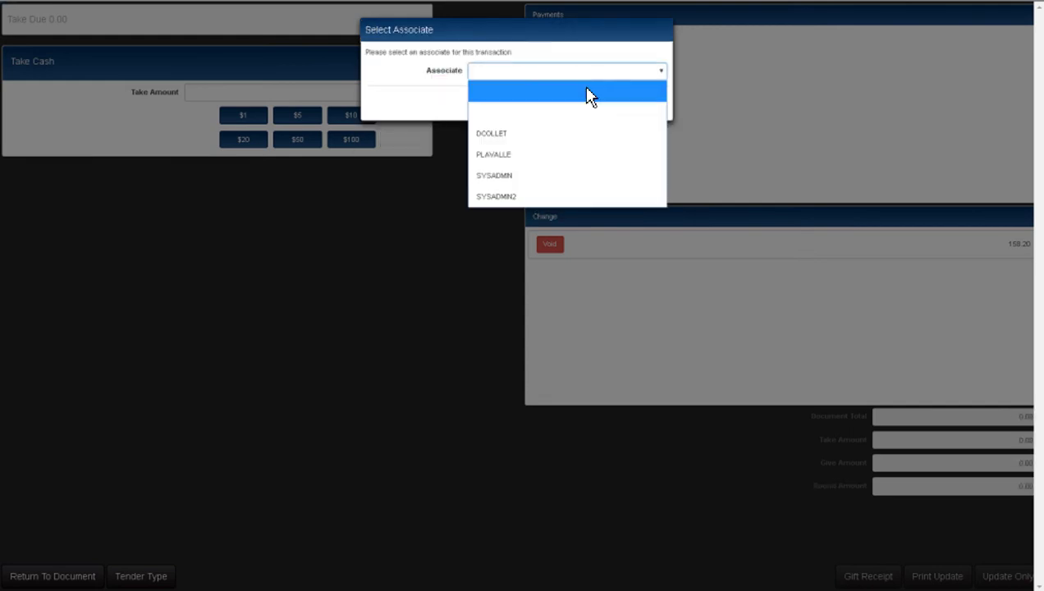
pyautogui.click(562, 154)
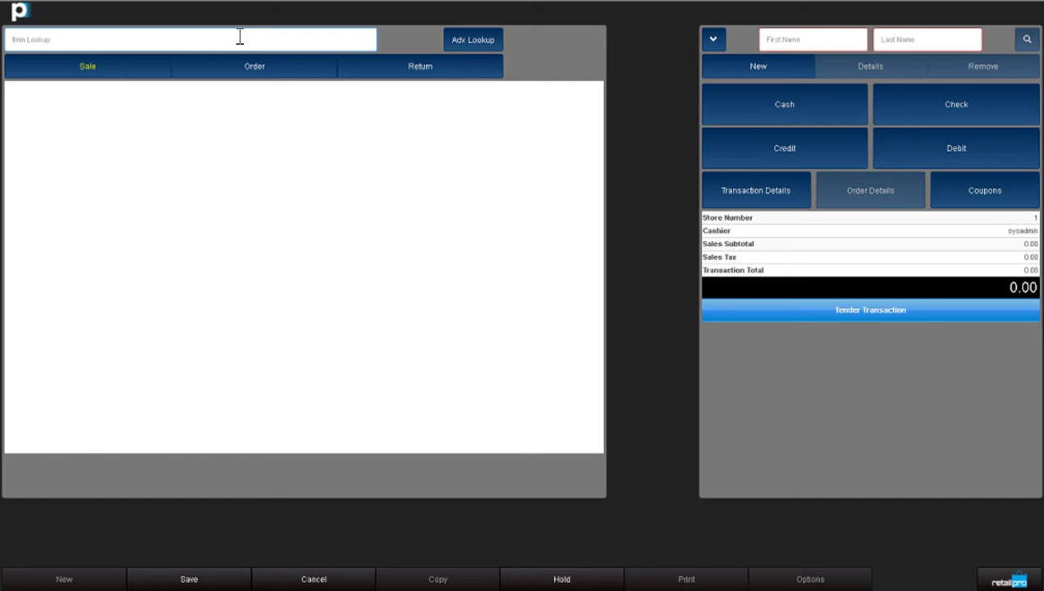
pyautogui.write('90037208999')
pyautogui.press('Return')
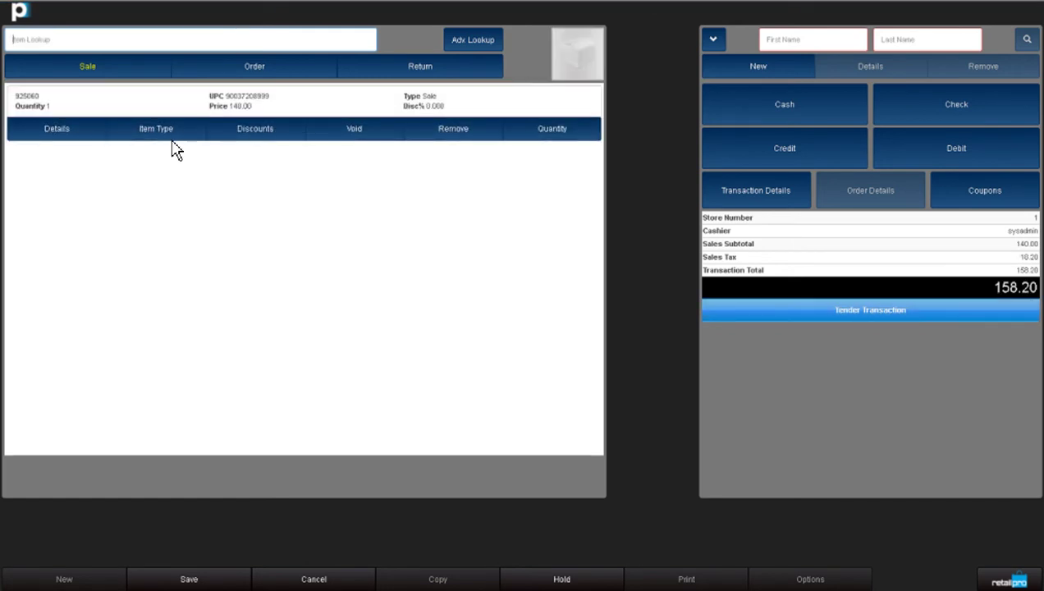
pyautogui.click(159, 138)
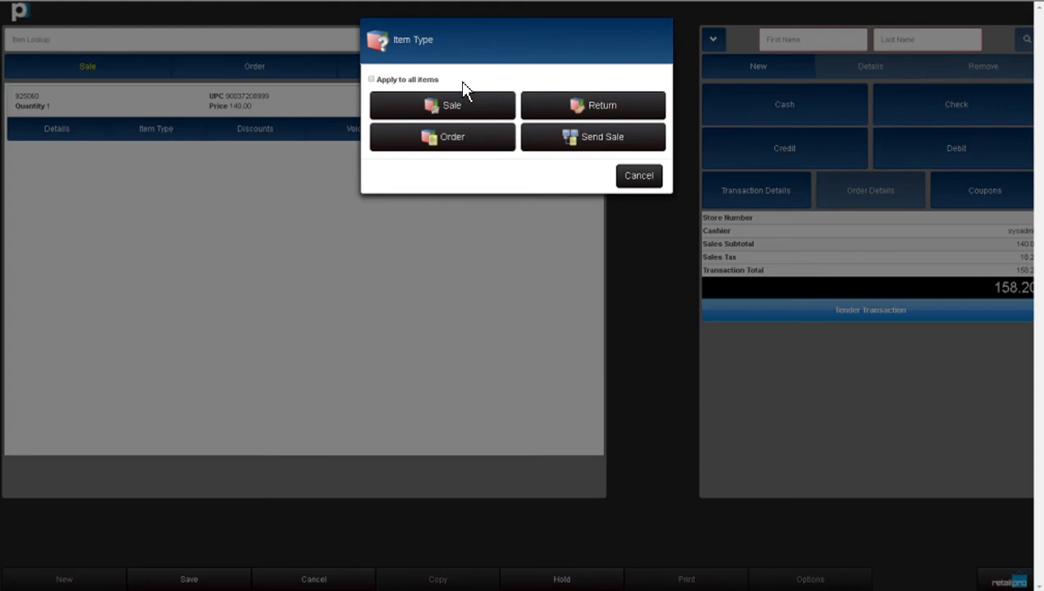
pyautogui.click(592, 107)
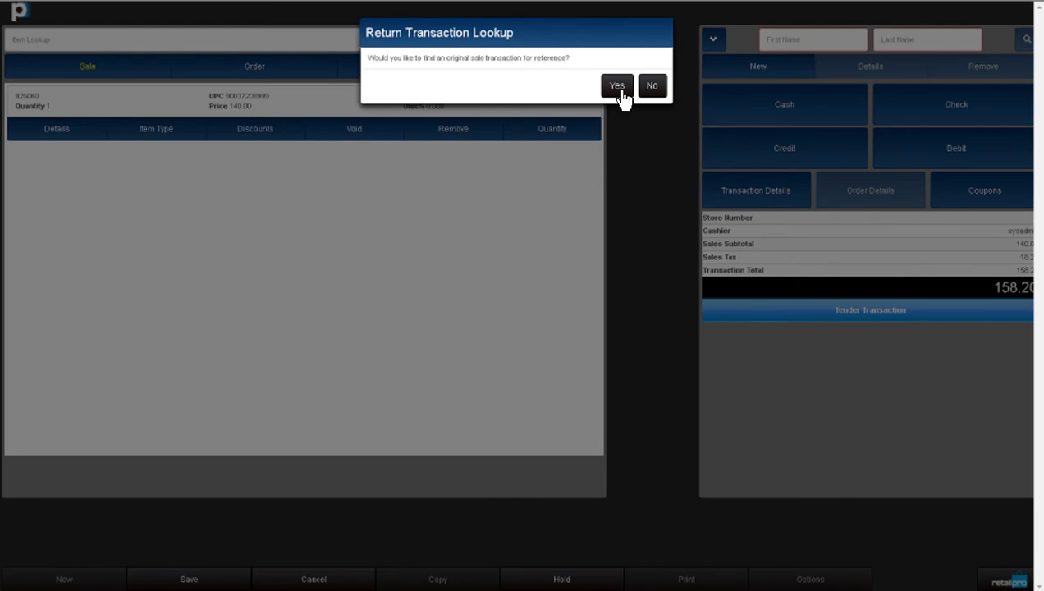
pyautogui.click(617, 86)
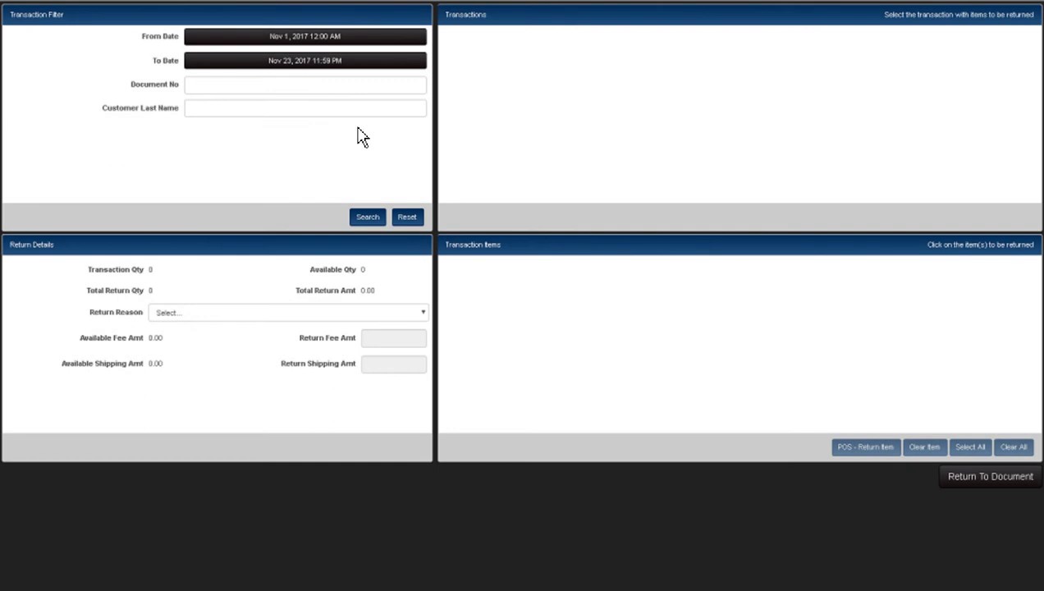
# - Search past transactions for Nov 1 – Nov 23, 2017 and review the result list
pyautogui.click(224, 87)
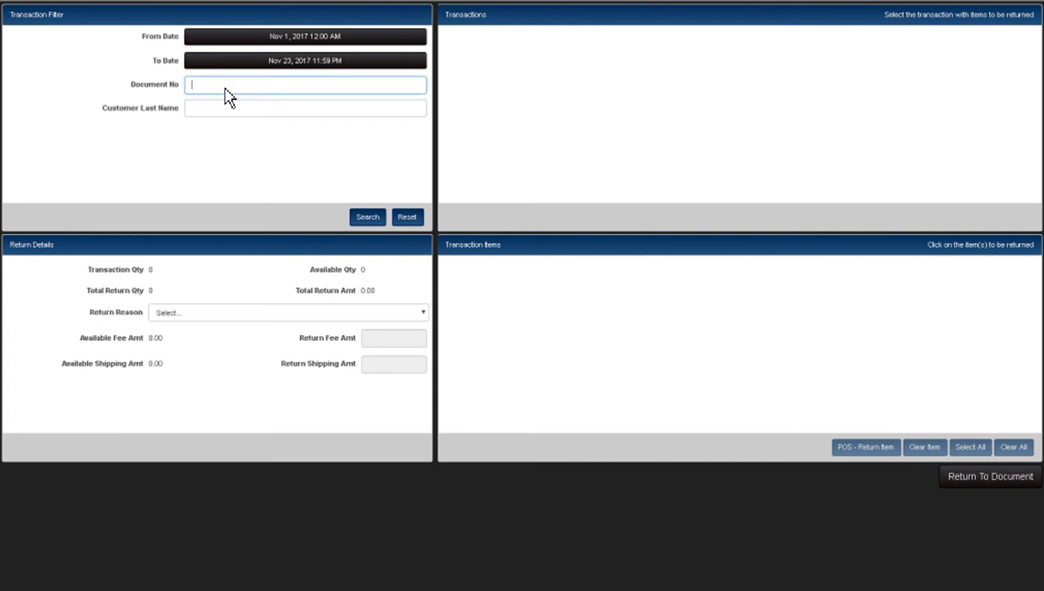
pyautogui.click(224, 106)
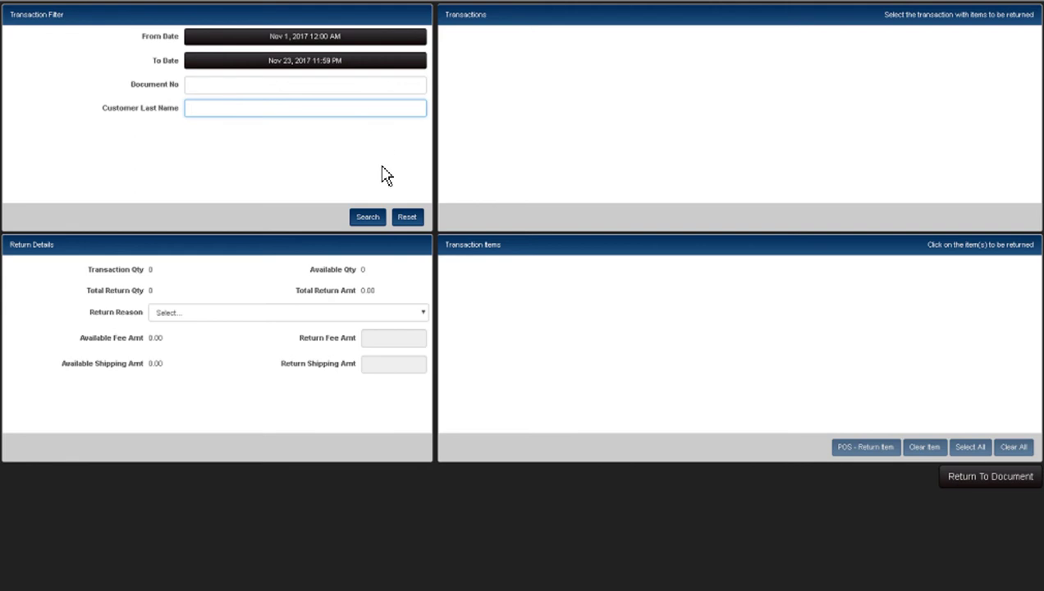
pyautogui.click(367, 219)
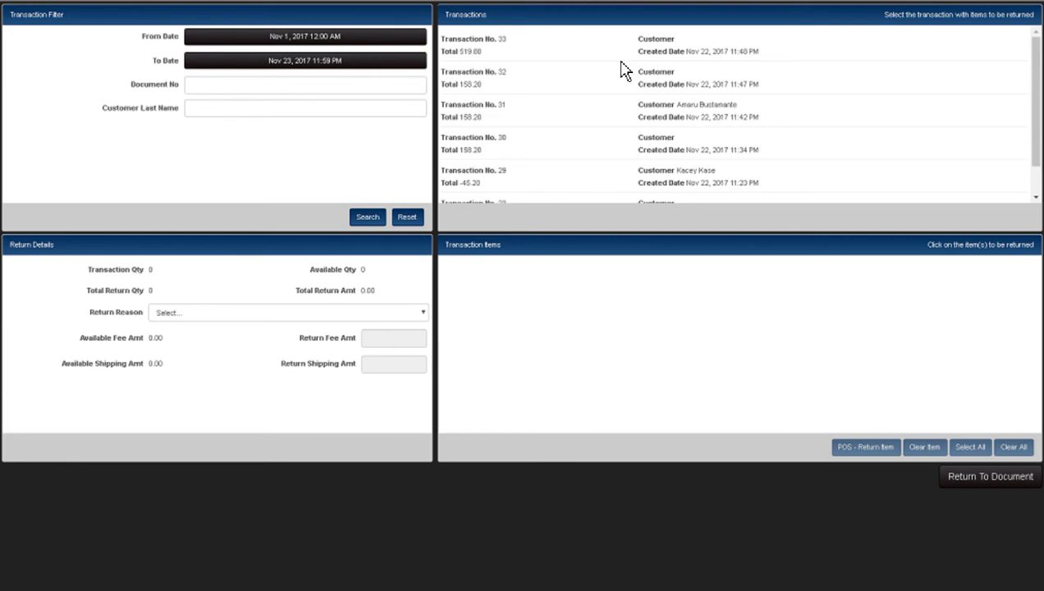
pyautogui.scroll(-1, 587, 123)
pyautogui.scroll(1, 583, 167)
# - Return item 925060 from transaction 23 at 140.00 with reason DISSAT
pyautogui.click(578, 91)
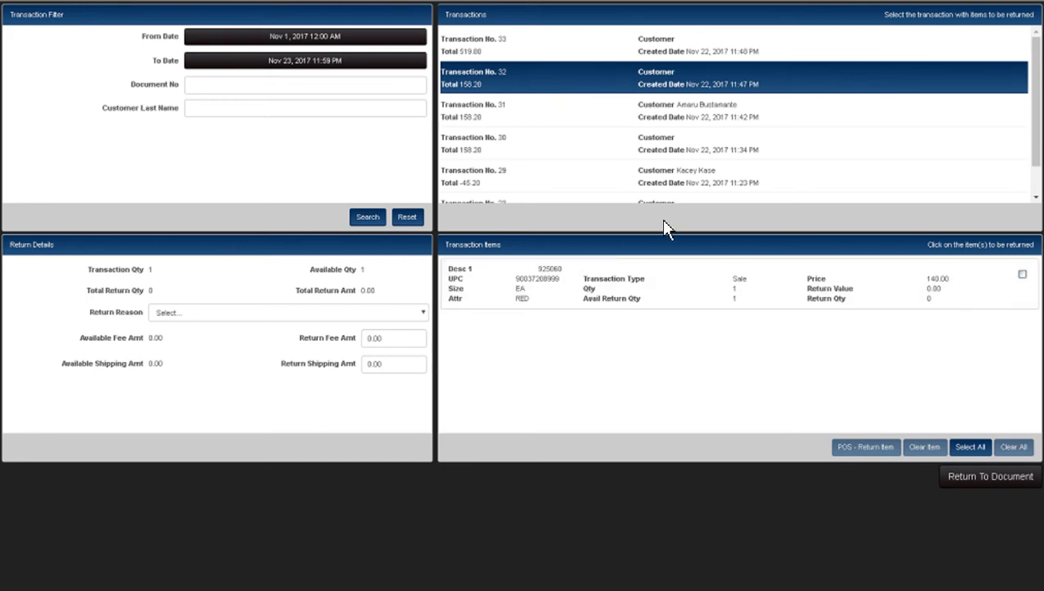
pyautogui.scroll(-1, 710, 152)
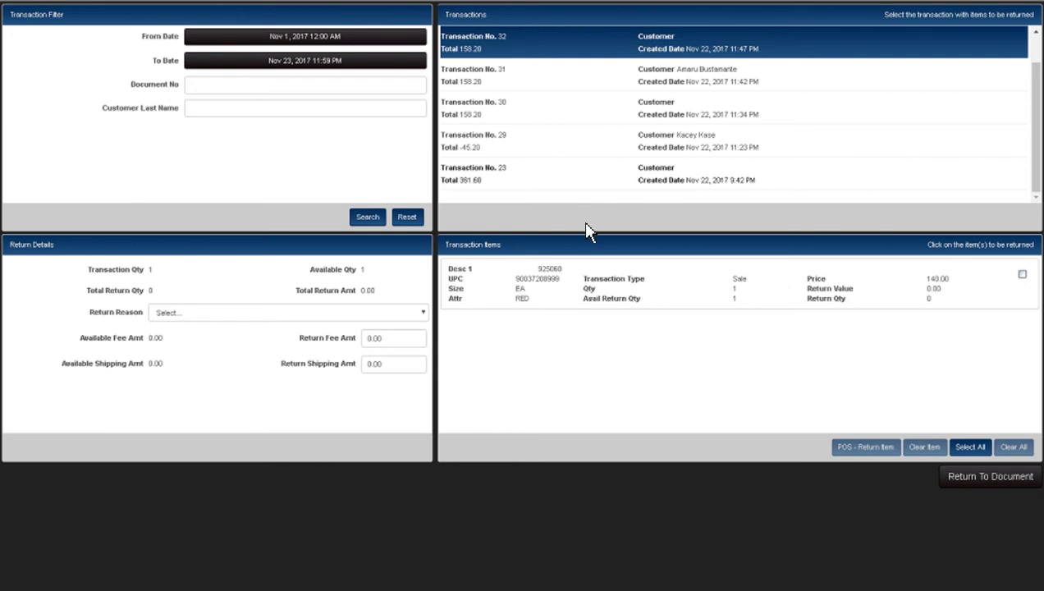
pyautogui.click(583, 183)
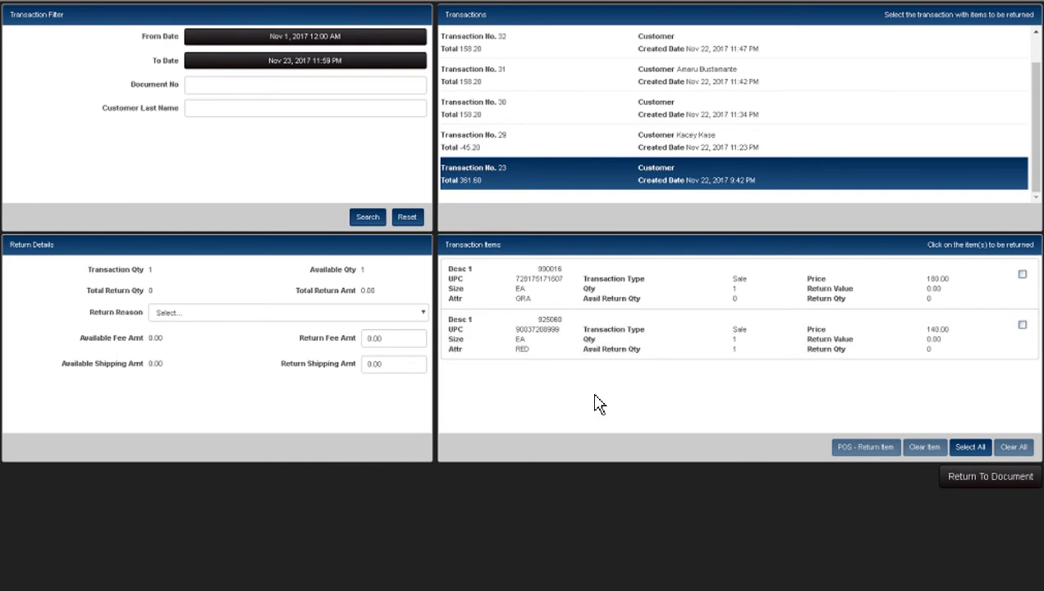
pyautogui.click(633, 349)
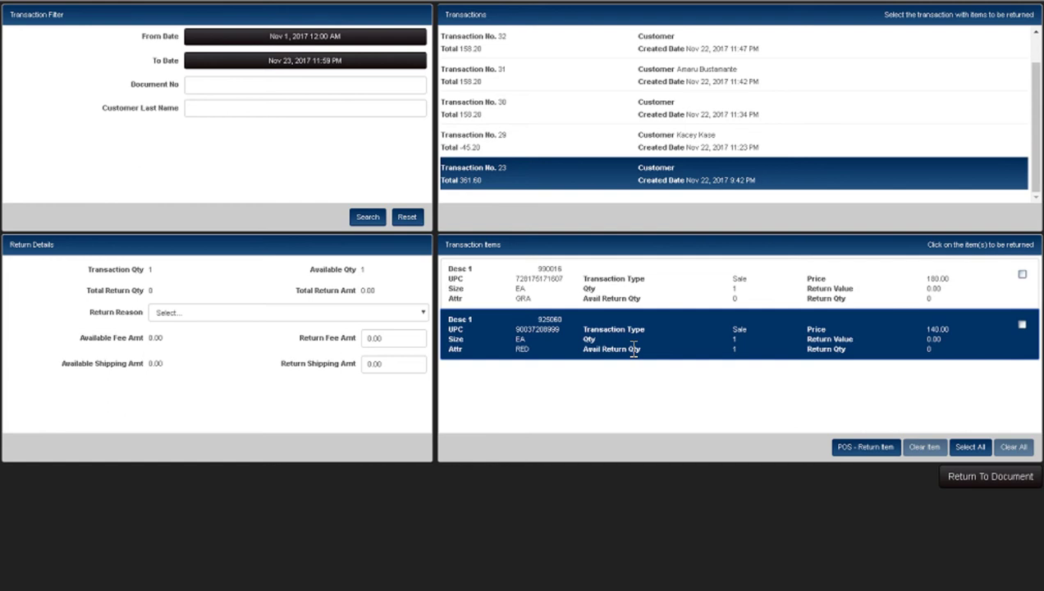
pyautogui.click(846, 453)
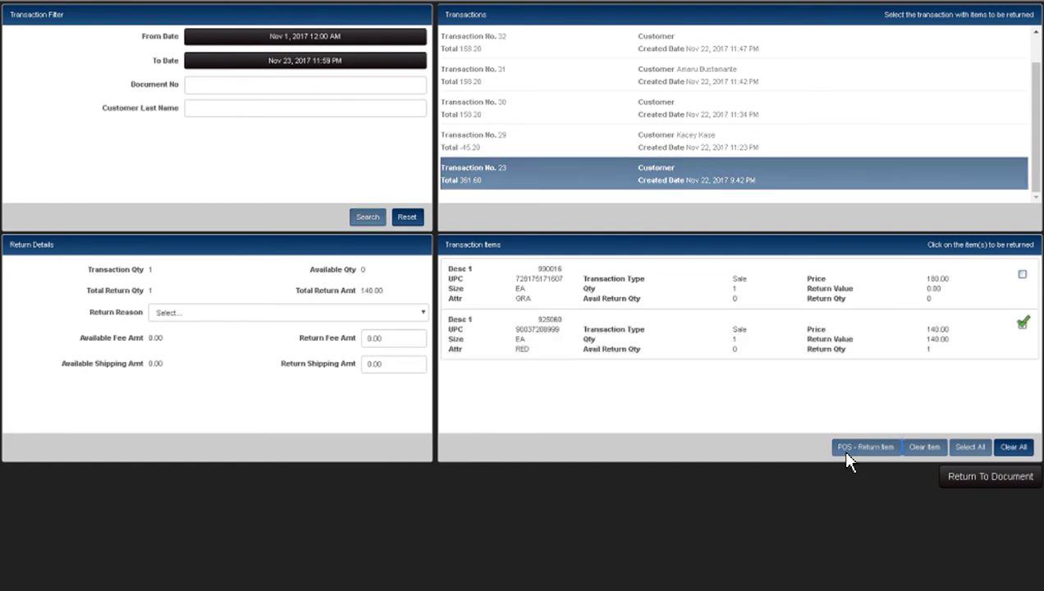
pyautogui.click(336, 314)
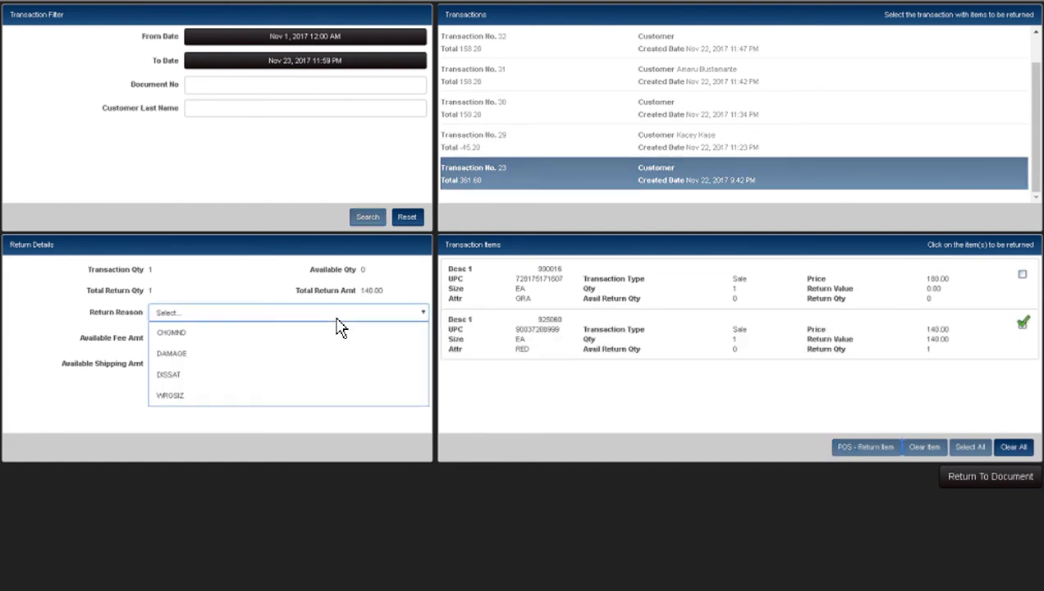
pyautogui.click(254, 378)
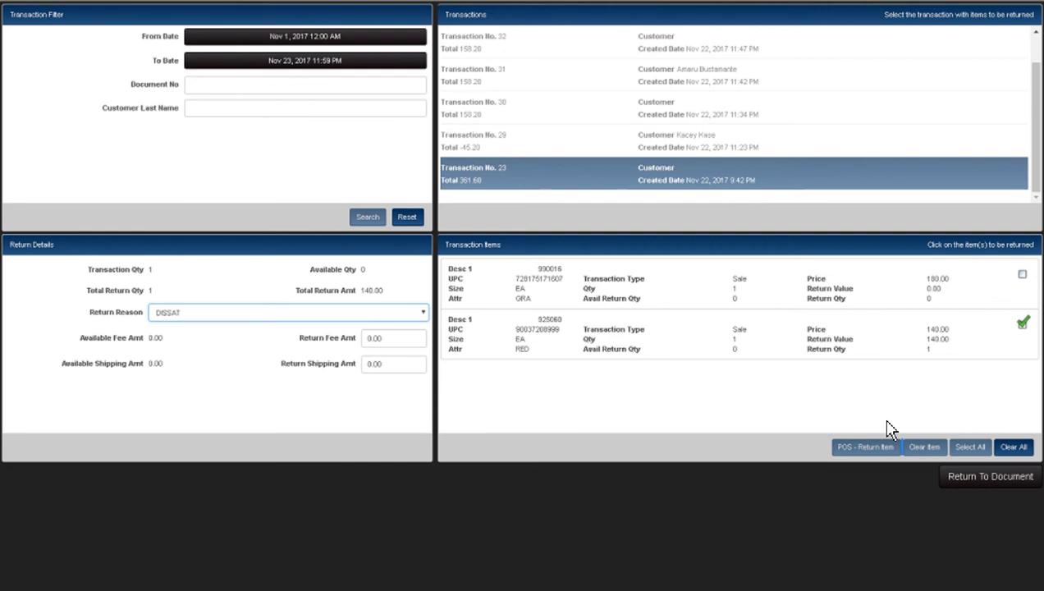
# - Bring the return into the document and attach an existing customer found by first name
pyautogui.click(974, 484)
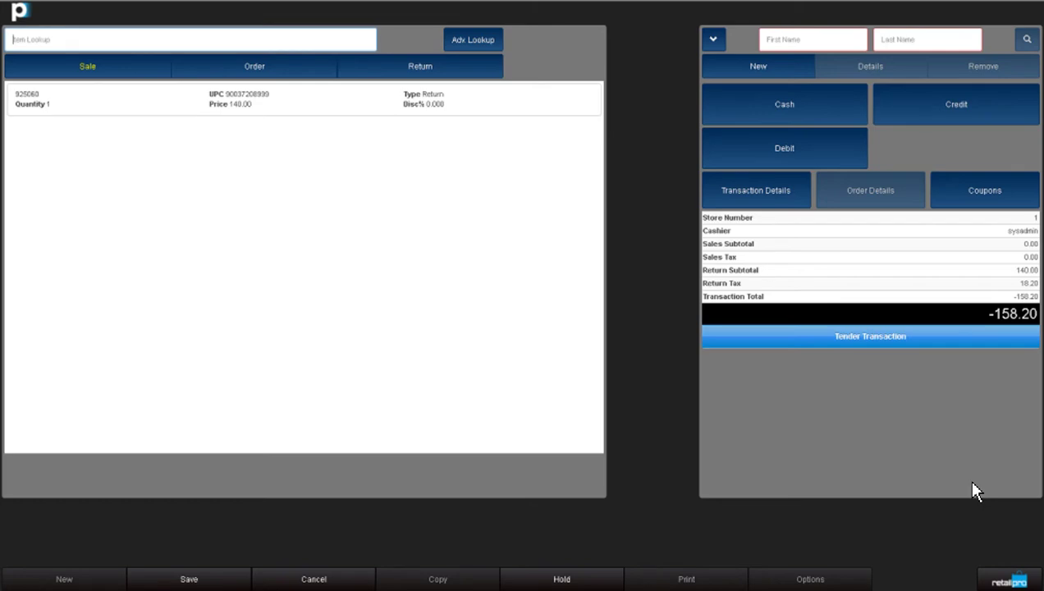
pyautogui.click(963, 121)
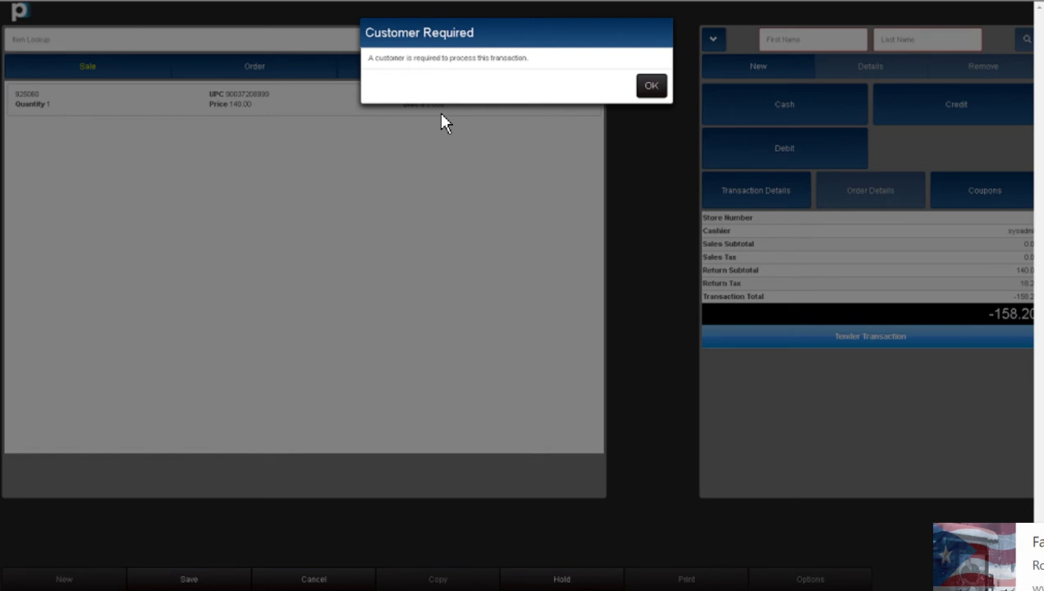
pyautogui.click(650, 87)
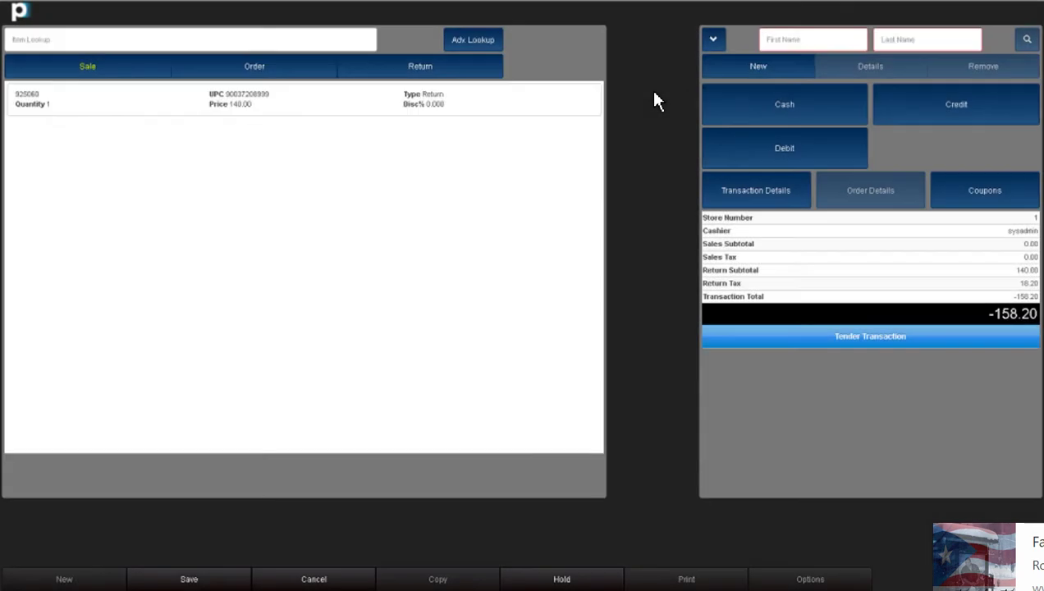
pyautogui.click(796, 42)
pyautogui.write('J')
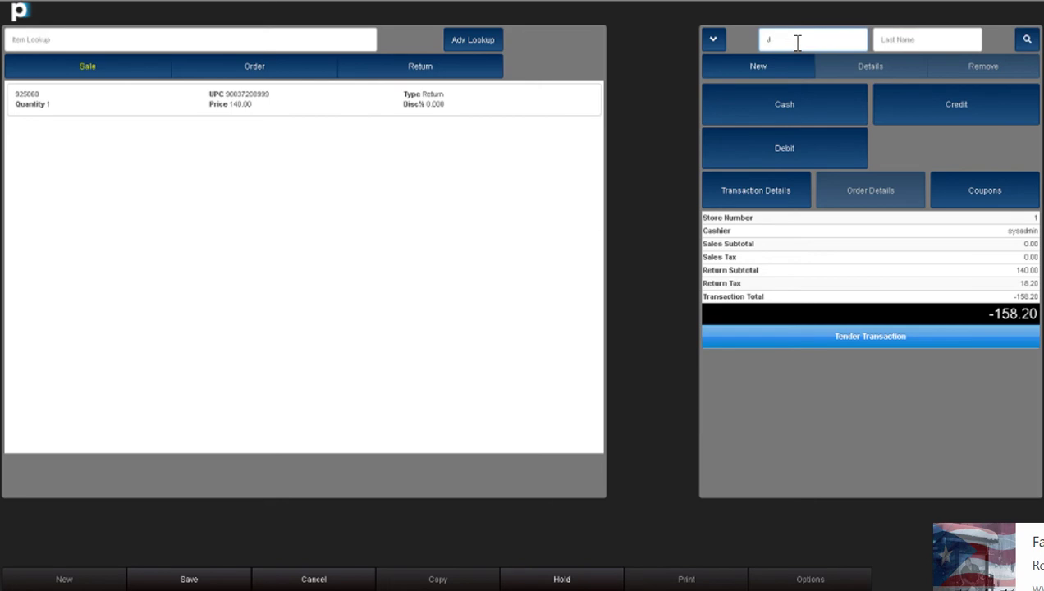
pyautogui.write('HJ')
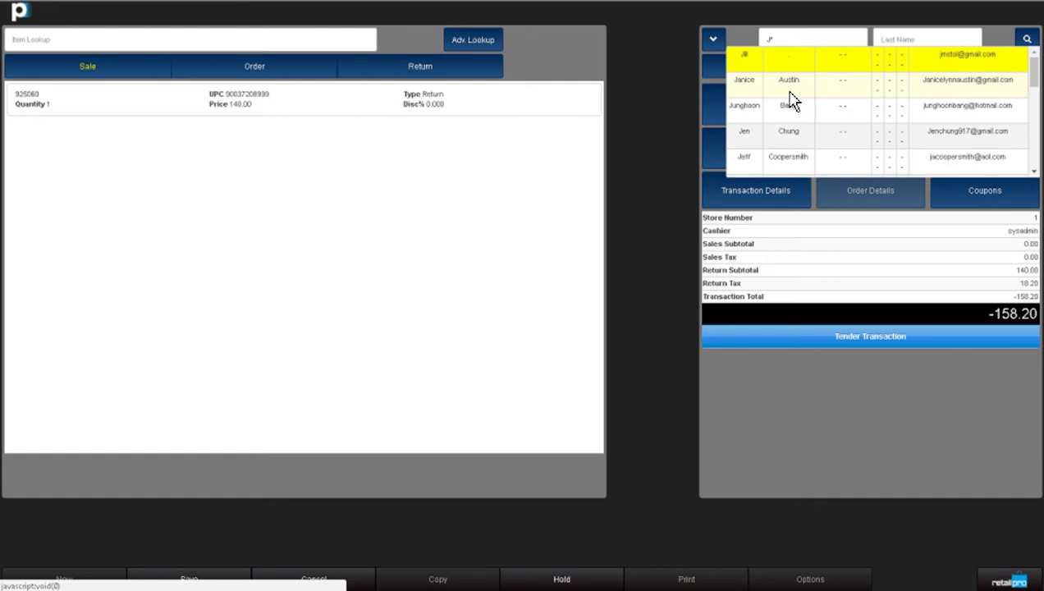
pyautogui.click(789, 83)
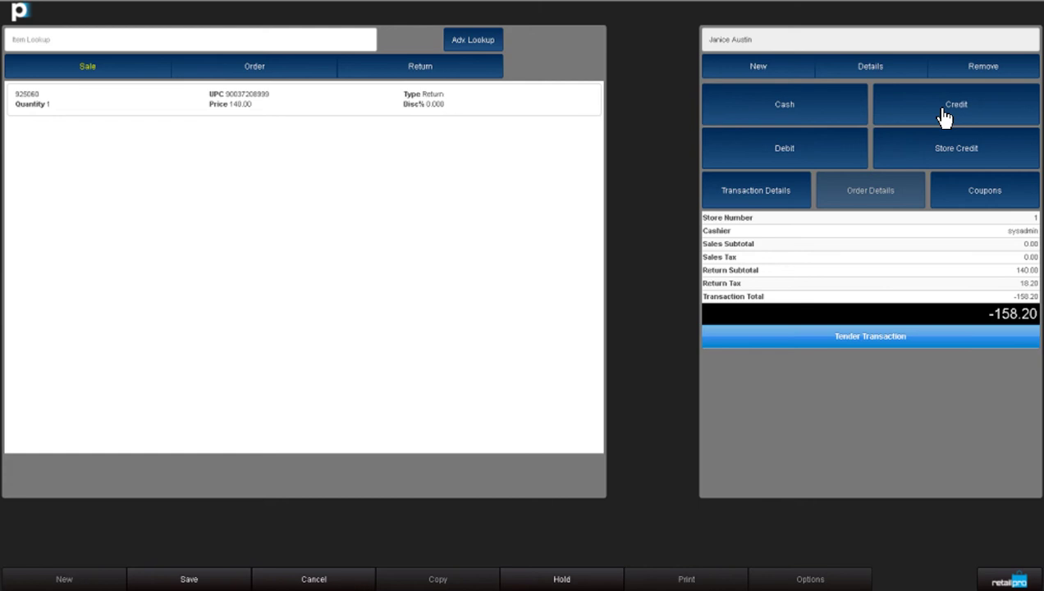
# - Open the Quick Customer form and cancel without adding a new customer
pyautogui.click(761, 72)
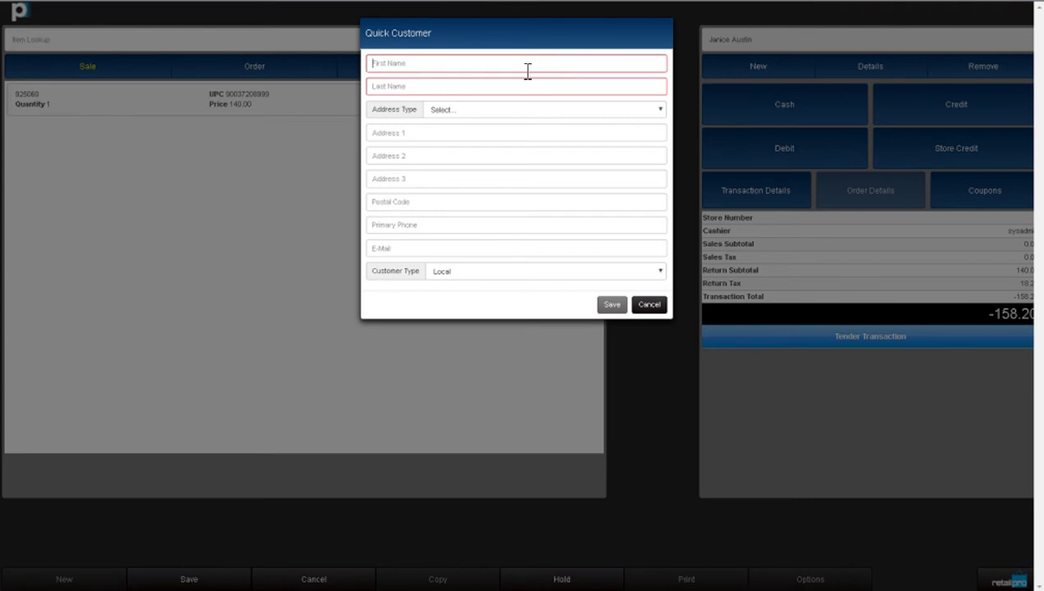
pyautogui.click(380, 69)
pyautogui.click(378, 86)
pyautogui.click(647, 309)
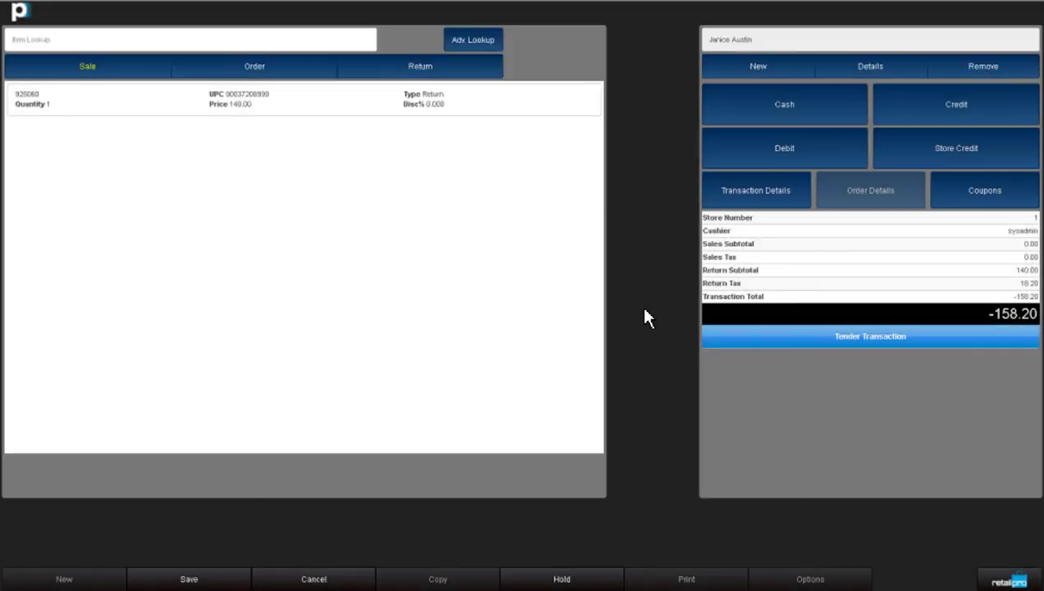
# - Refund 158.20 to an American Express card and finalise with Update Only
pyautogui.click(956, 120)
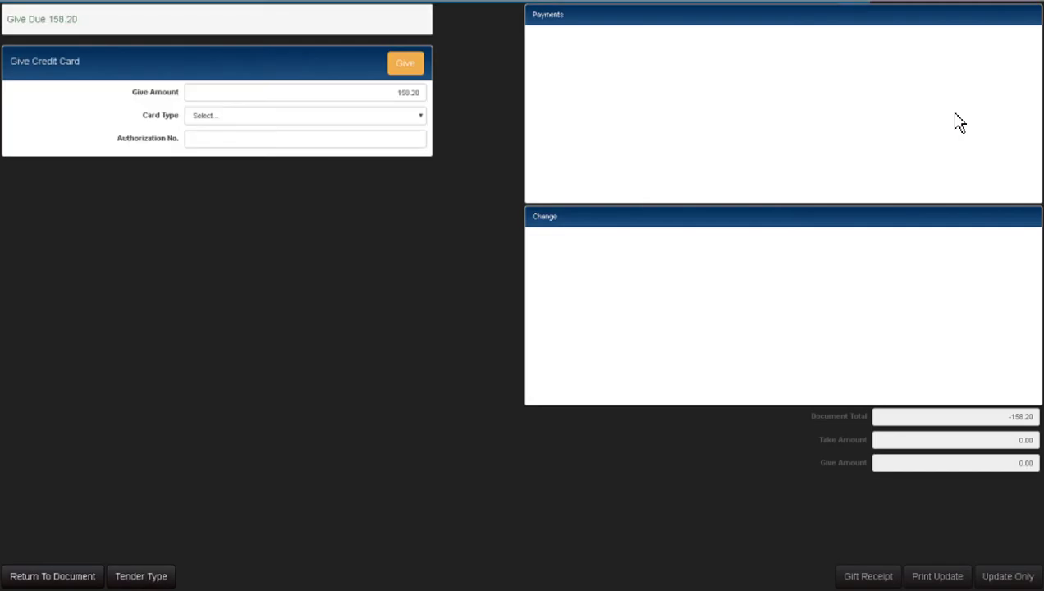
pyautogui.click(361, 120)
pyautogui.click(344, 136)
pyautogui.click(402, 76)
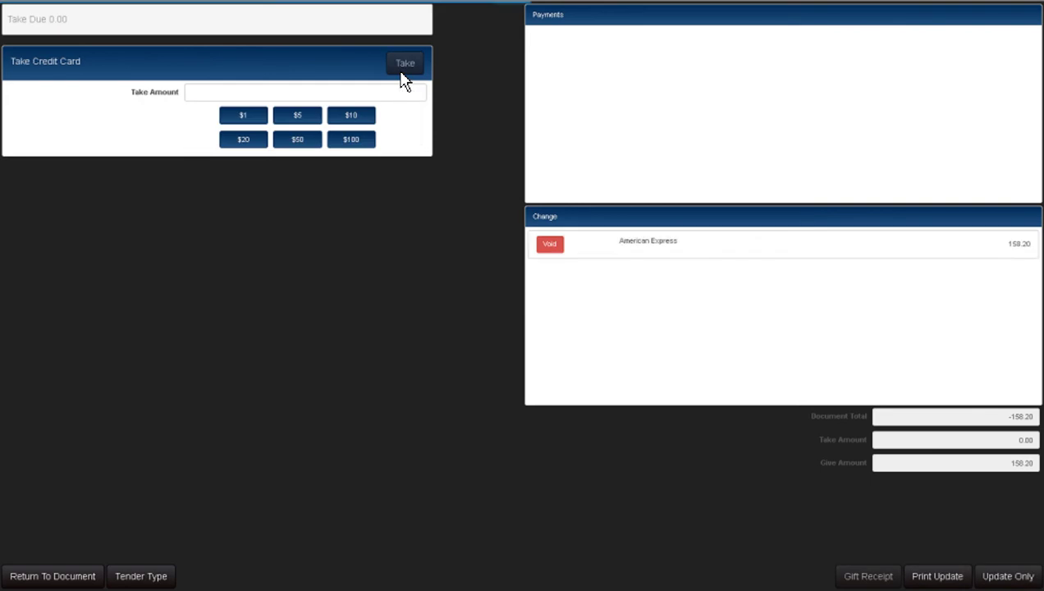
pyautogui.click(1009, 576)
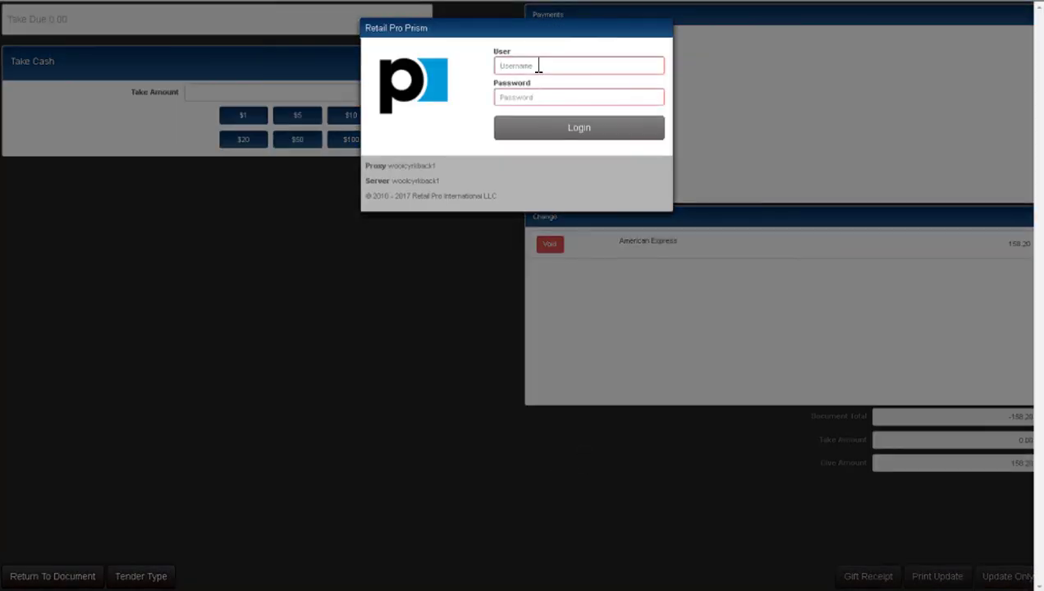
# - Sign back in with the register user name and password
pyautogui.write('sysadmin')
pyautogui.press('Tab')
pyautogui.write('sysadmin')
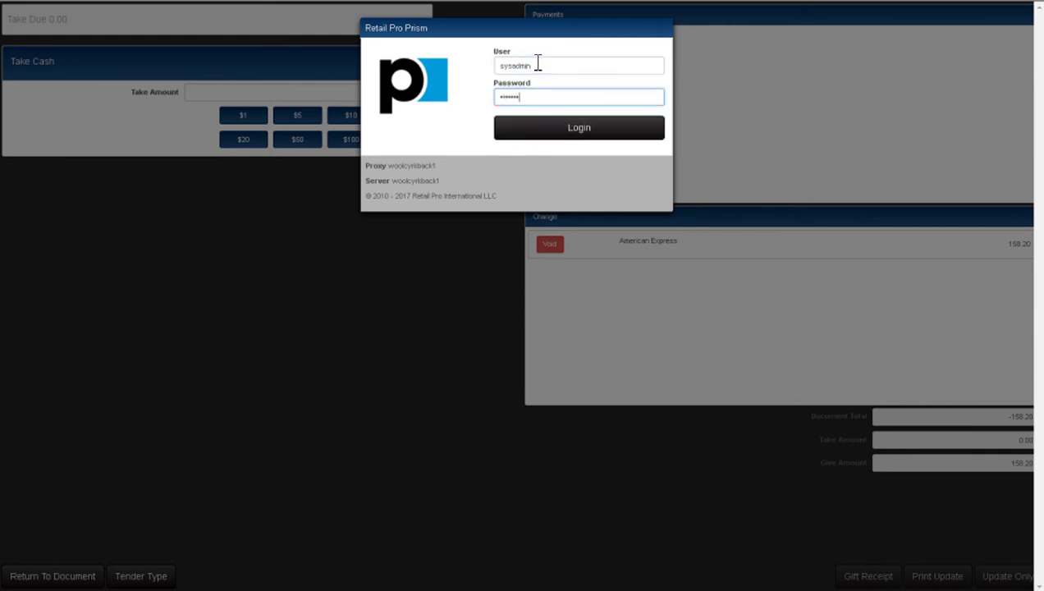
pyautogui.click(574, 127)
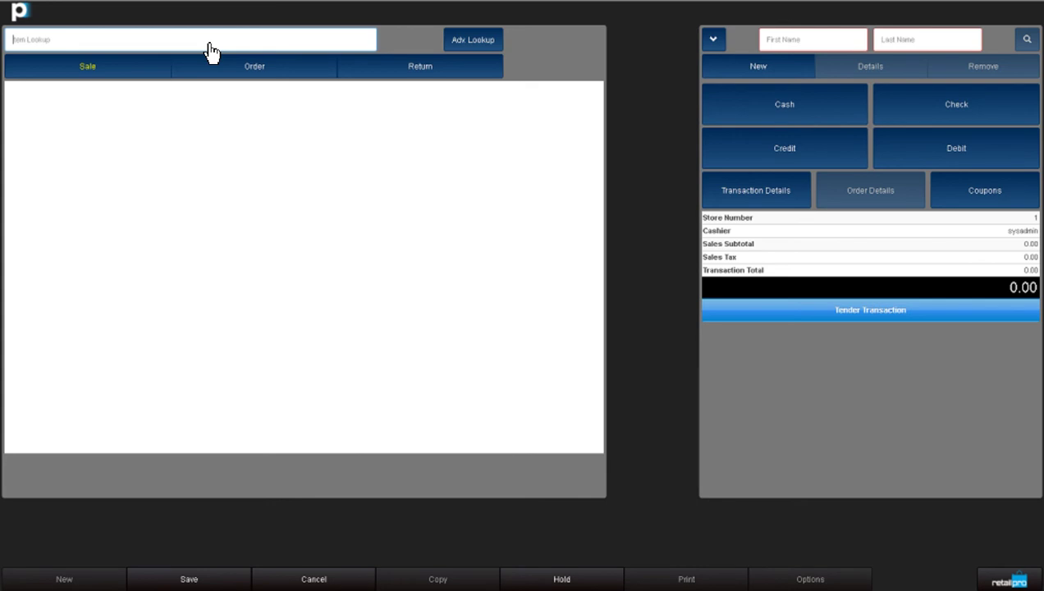
# - Add item 925060 by UPC as a return, declining the original-sale lookup
pyautogui.write('0003720899990037208999')
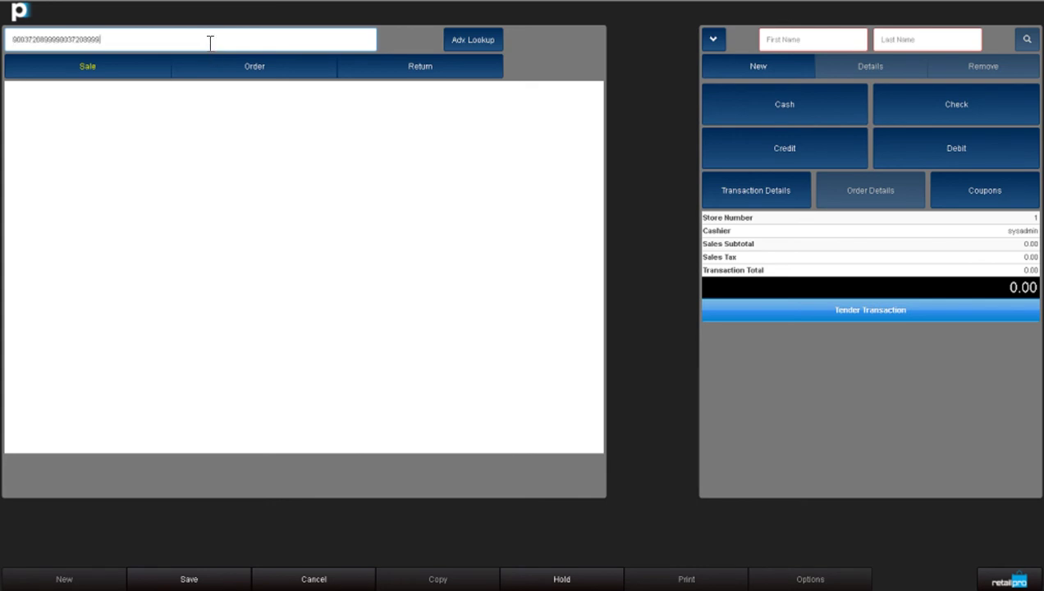
pyautogui.press('Return')
pyautogui.click(169, 131)
pyautogui.click(595, 110)
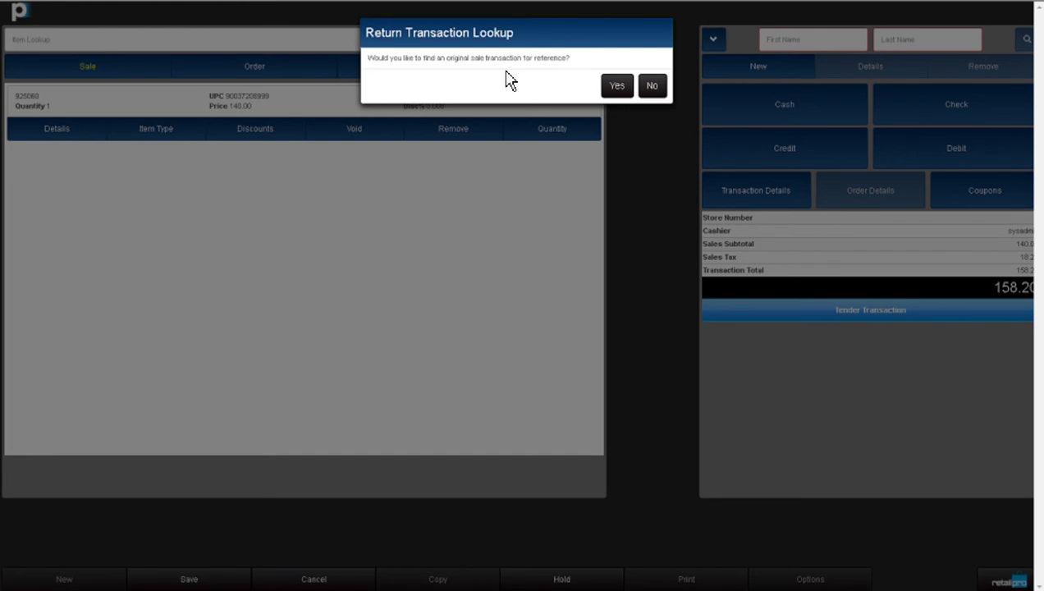
pyautogui.click(651, 91)
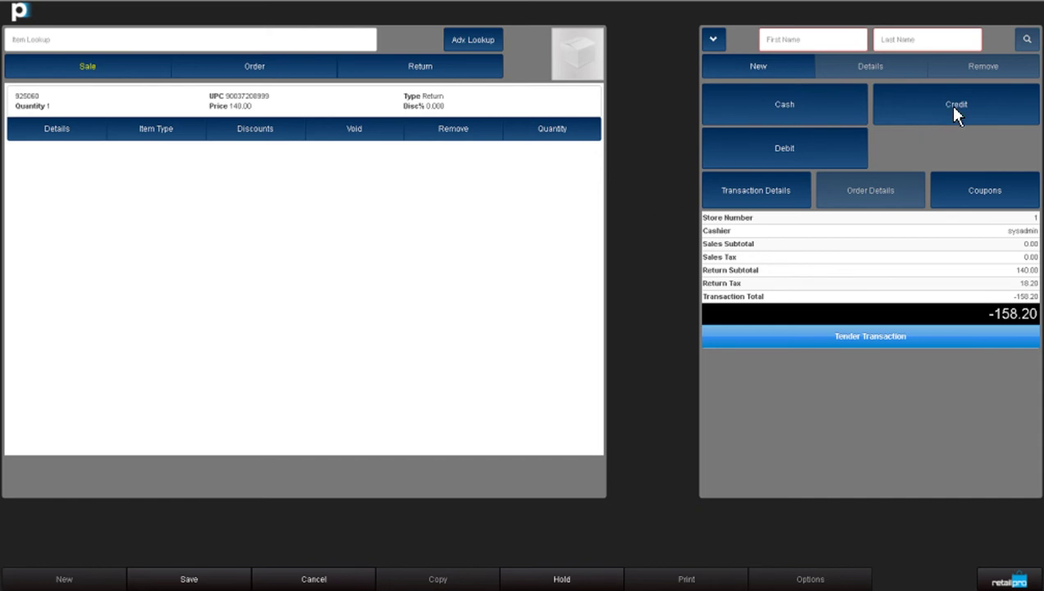
# - Attach the customer to the return by searching their first name
pyautogui.click(922, 116)
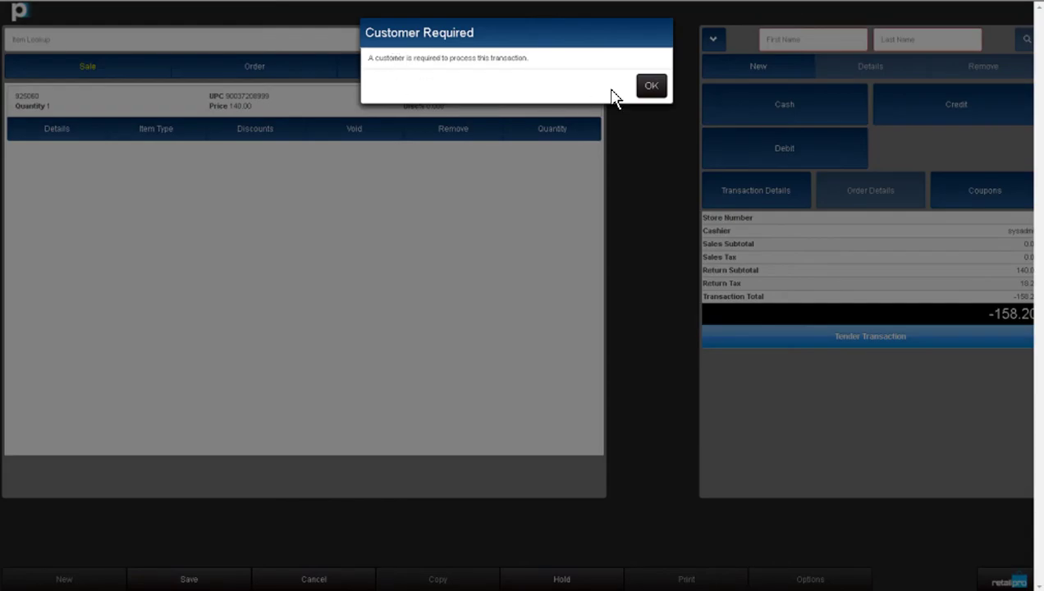
pyautogui.click(650, 87)
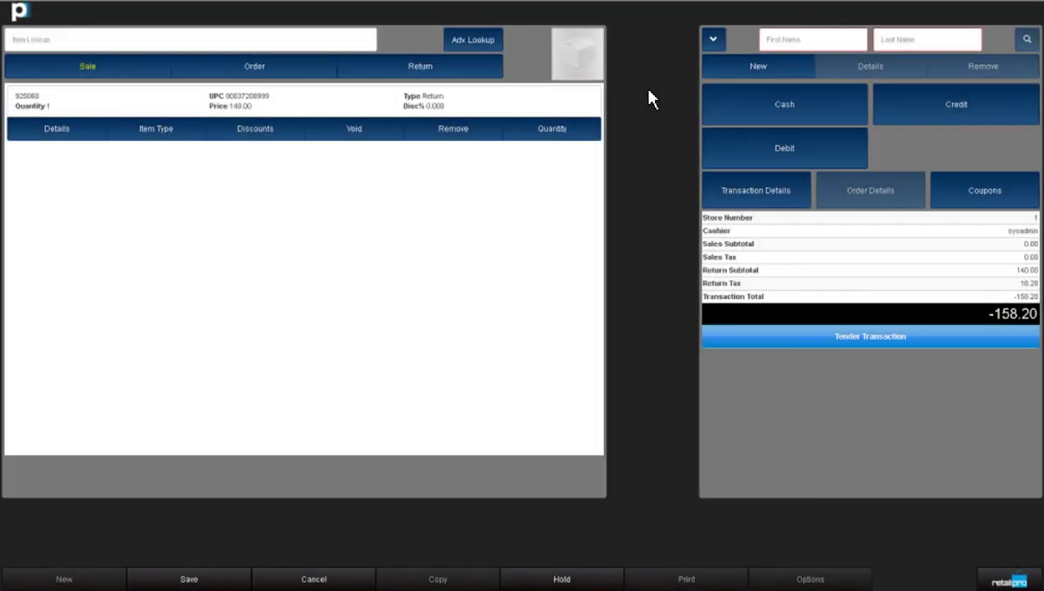
pyautogui.click(802, 43)
pyautogui.write('amaru')
pyautogui.press('Return')
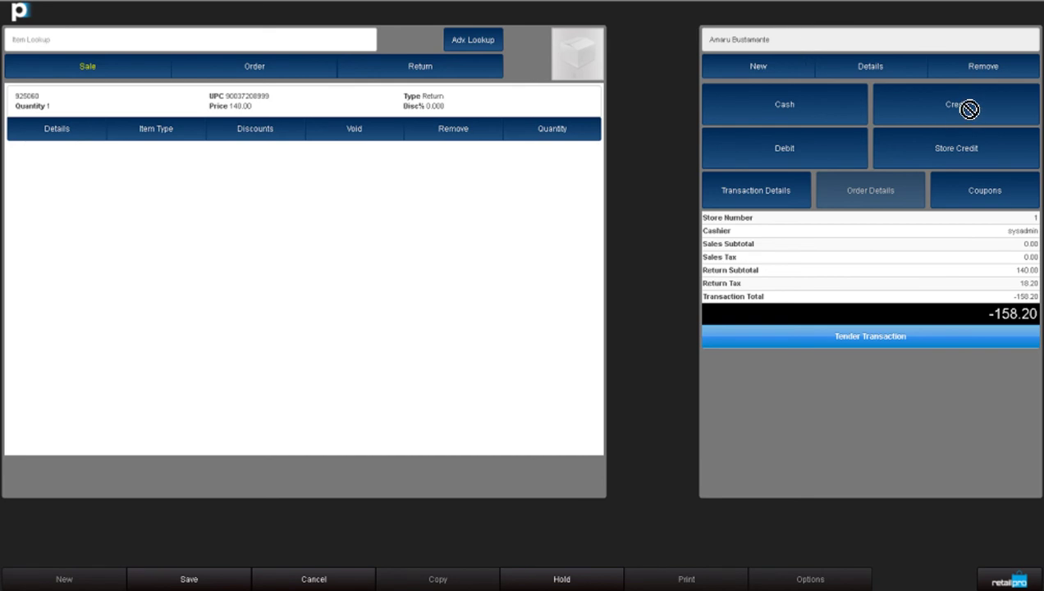
# - Refund the 158.20 onto an American Express card
pyautogui.click(927, 127)
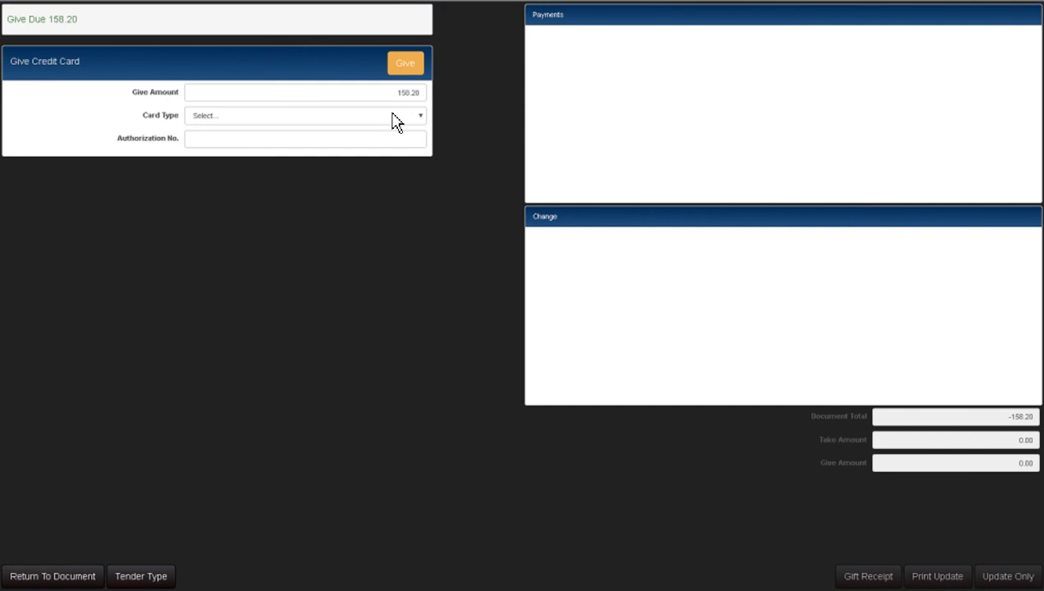
pyautogui.click(392, 116)
pyautogui.click(384, 136)
pyautogui.click(408, 68)
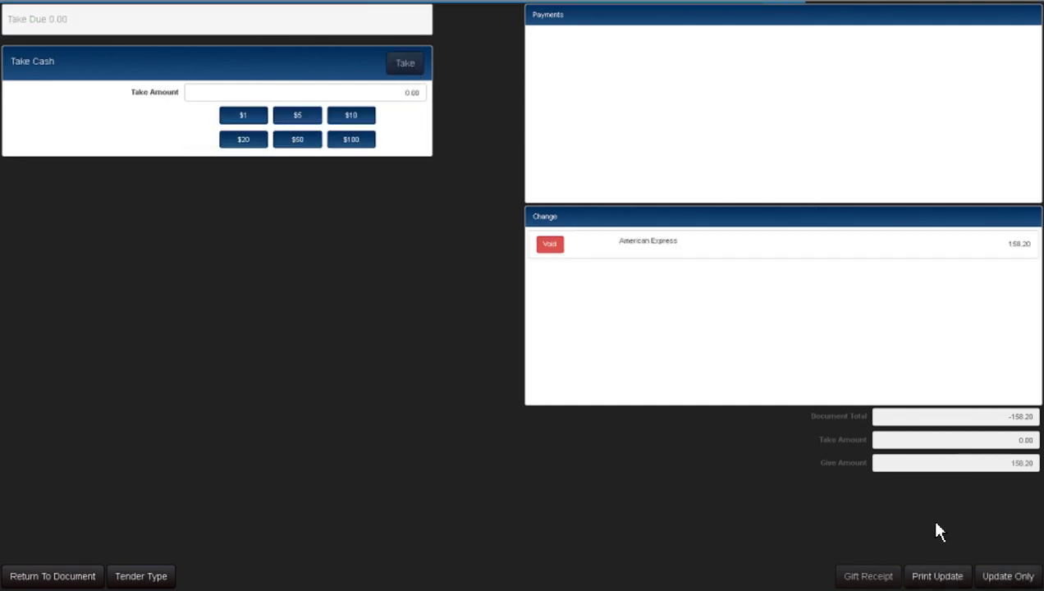
# - Save the transaction without printing, sign in with the admin credentials, and assign an associate
pyautogui.click(994, 581)
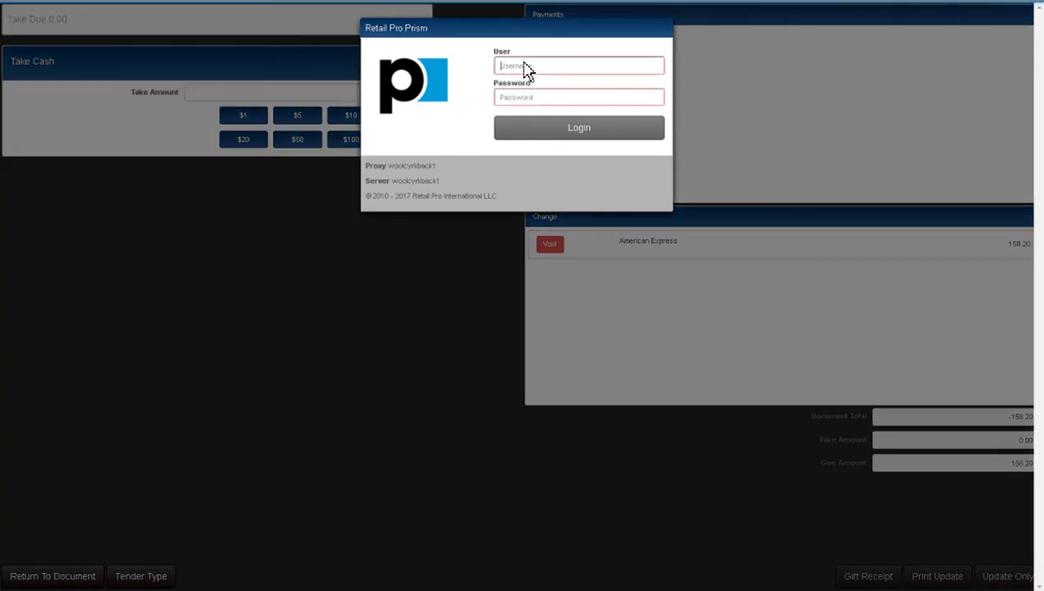
pyautogui.click(525, 65)
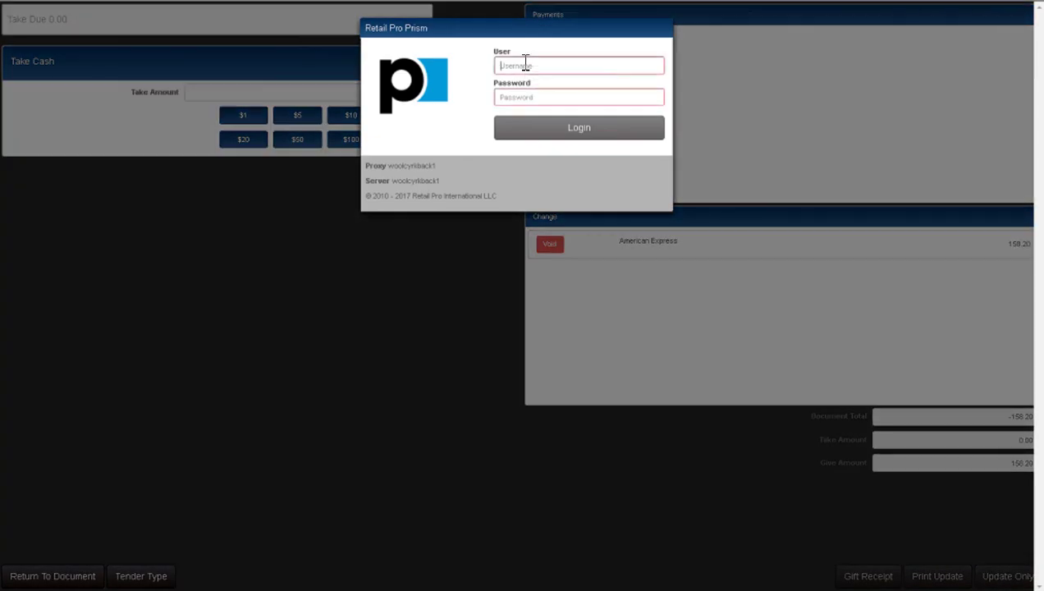
pyautogui.write('sysadmin')
pyautogui.press('Tab')
pyautogui.write('sysadmin')
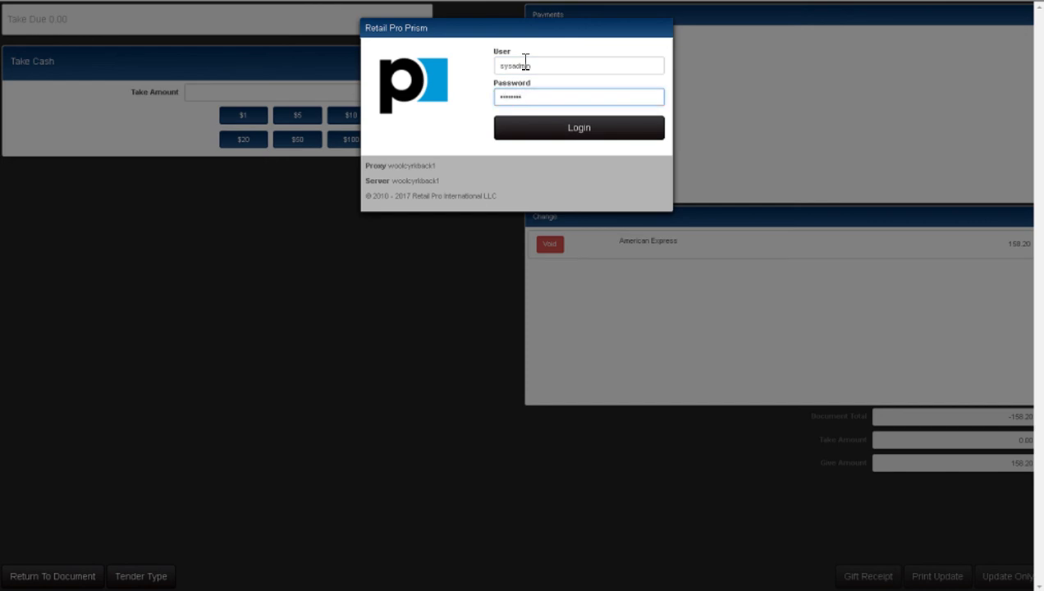
pyautogui.click(578, 138)
pyautogui.click(625, 72)
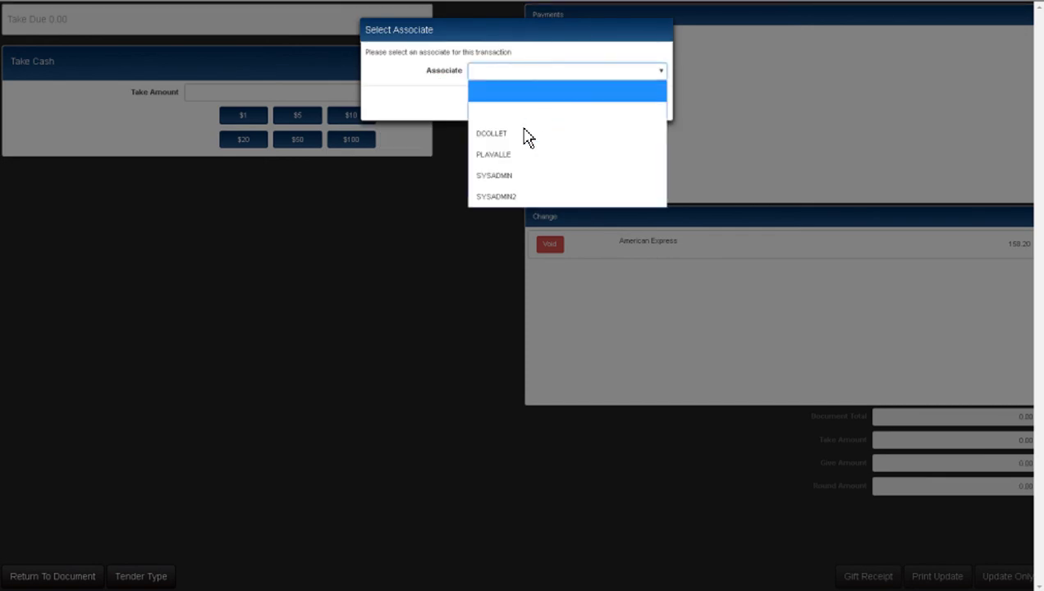
pyautogui.click(525, 134)
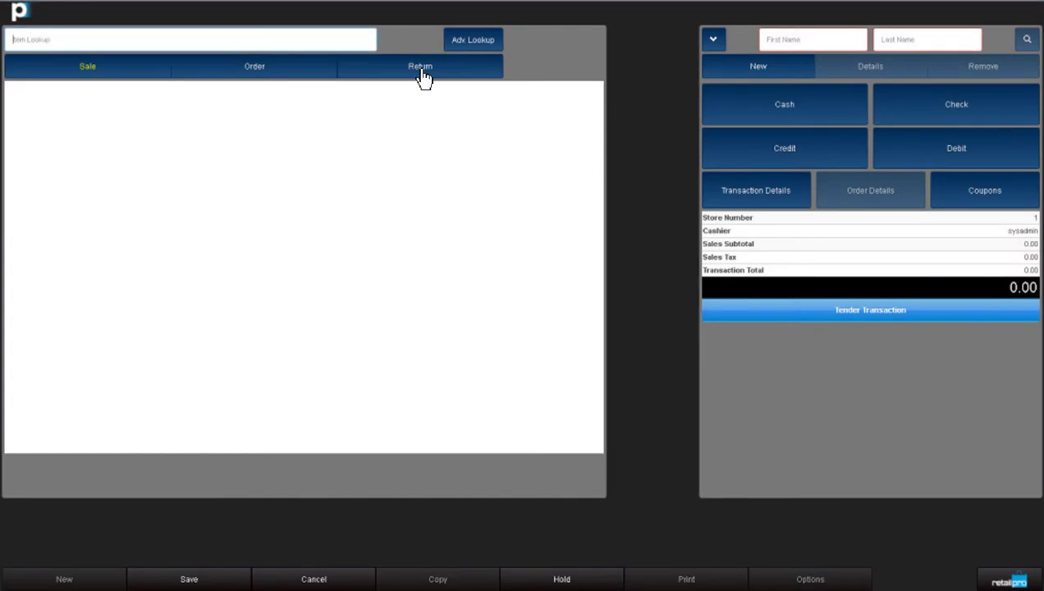
pyautogui.click(422, 77)
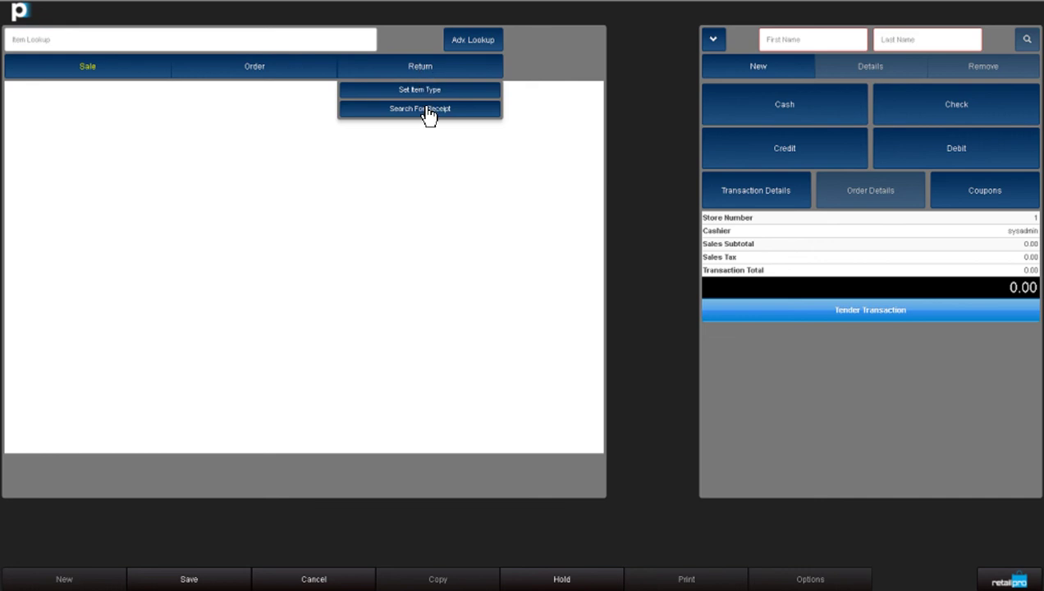
pyautogui.click(283, 44)
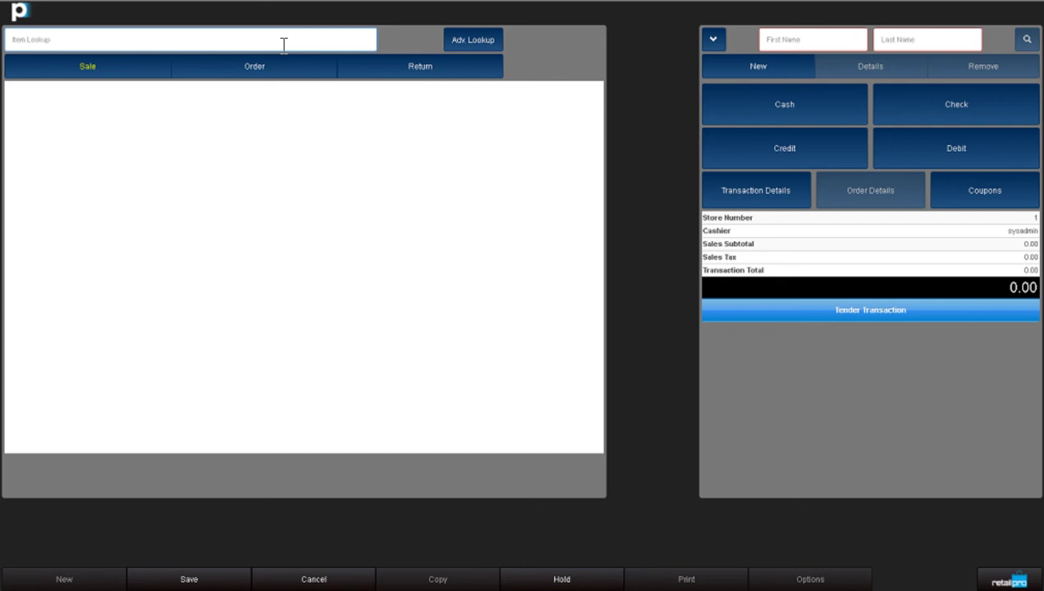
# - Add item 925060, set its item type to Return, and skip the original-sale lookup
pyautogui.write('925060')
pyautogui.press('Return')
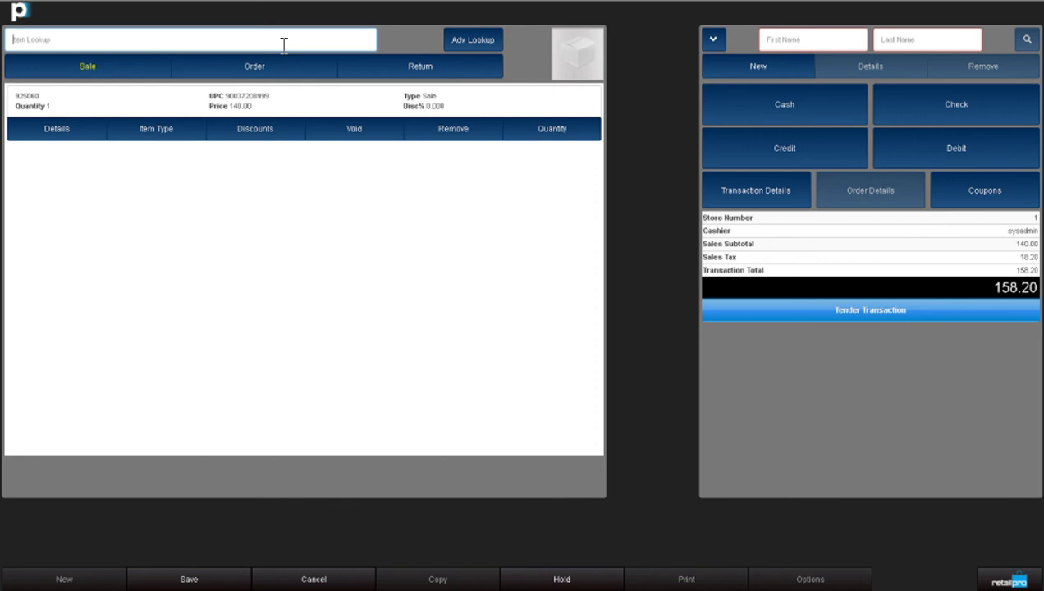
pyautogui.click(165, 134)
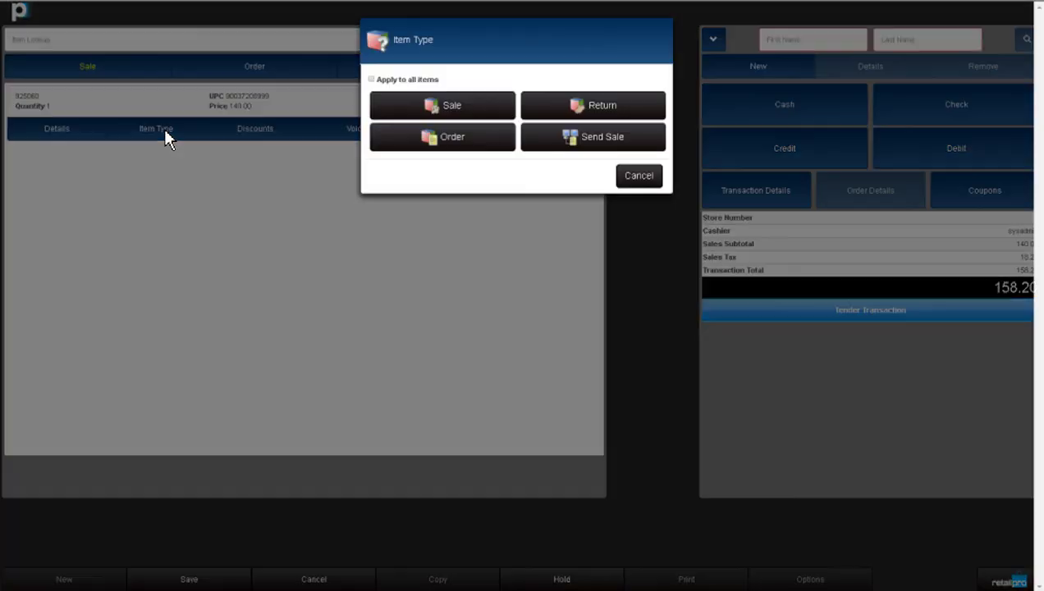
pyautogui.click(585, 108)
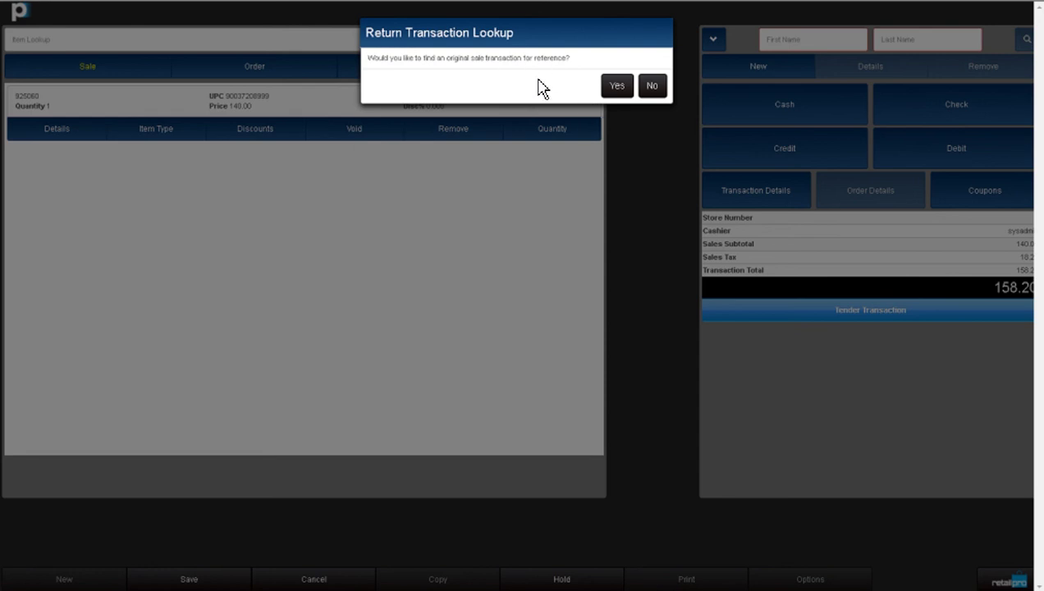
pyautogui.click(652, 87)
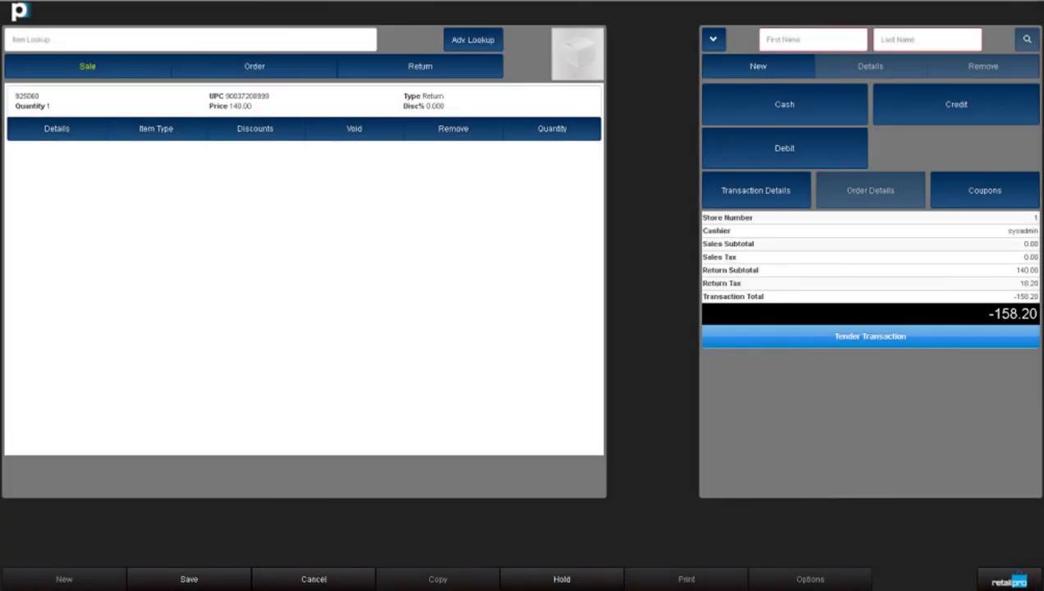
pyautogui.click(185, 43)
pyautogui.write('728175171607')
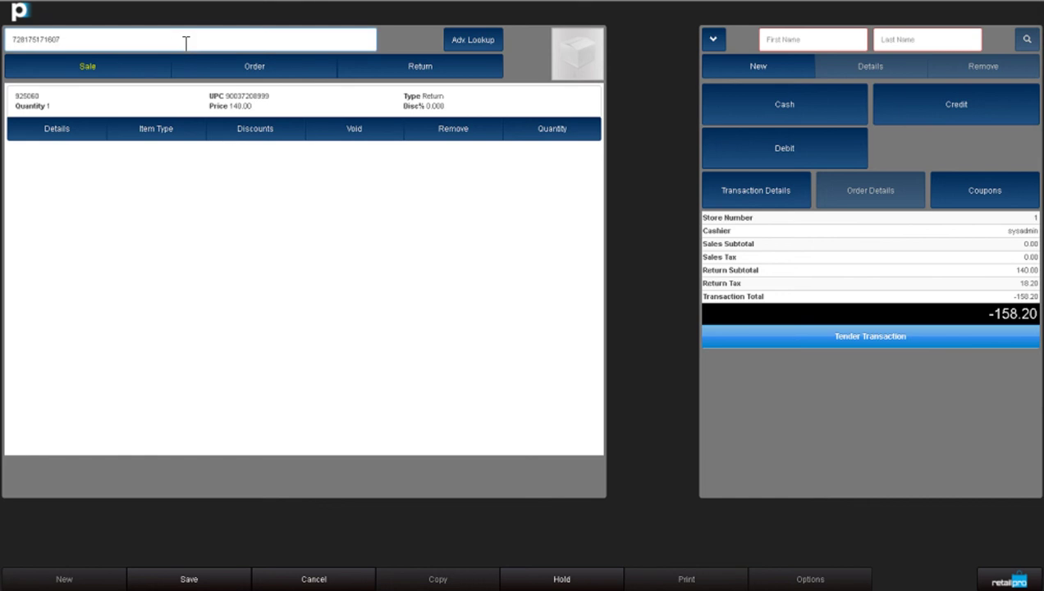
pyautogui.press('Return')
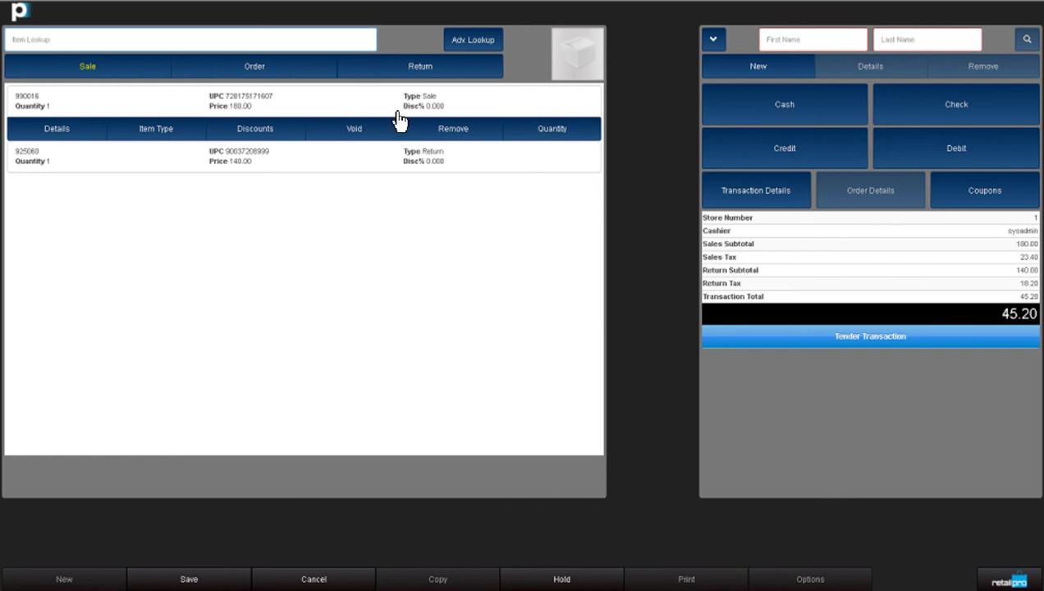
pyautogui.click(432, 110)
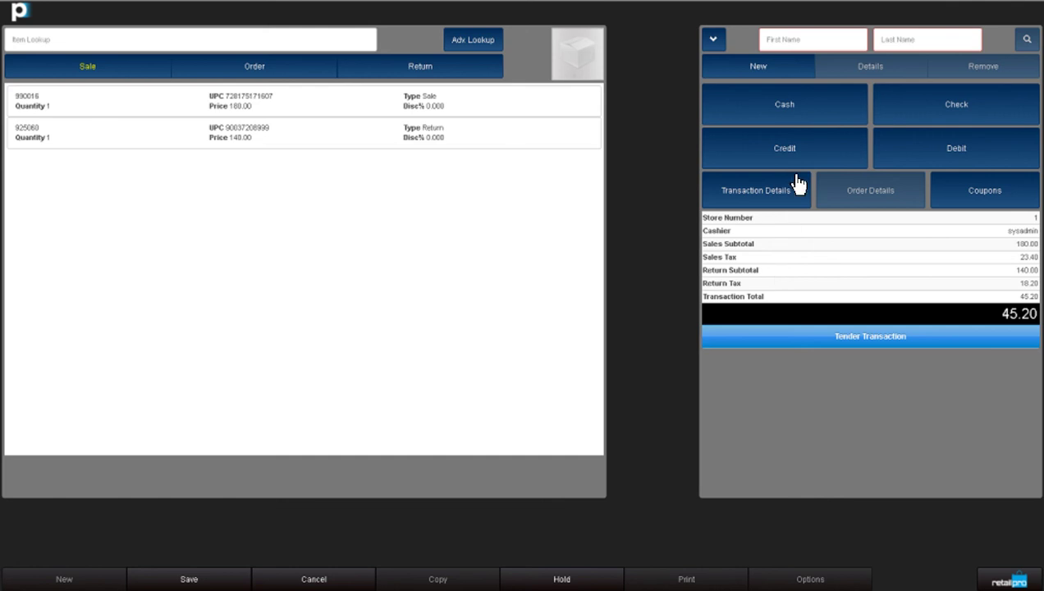
# - Attach the customer by first-name search and bring up cash tendering for the 45.20 due
pyautogui.click(792, 120)
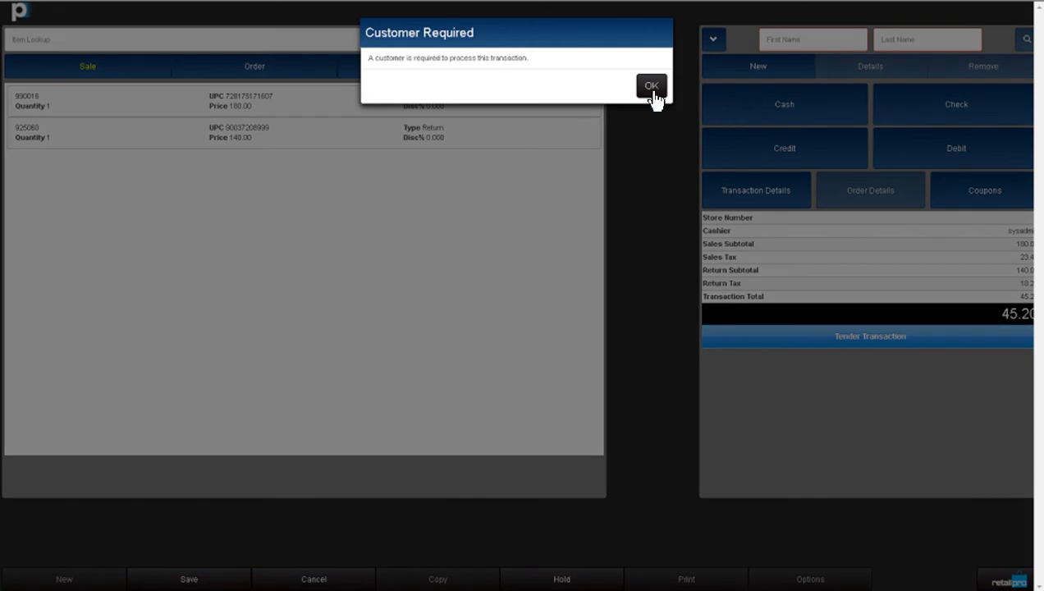
pyautogui.click(652, 91)
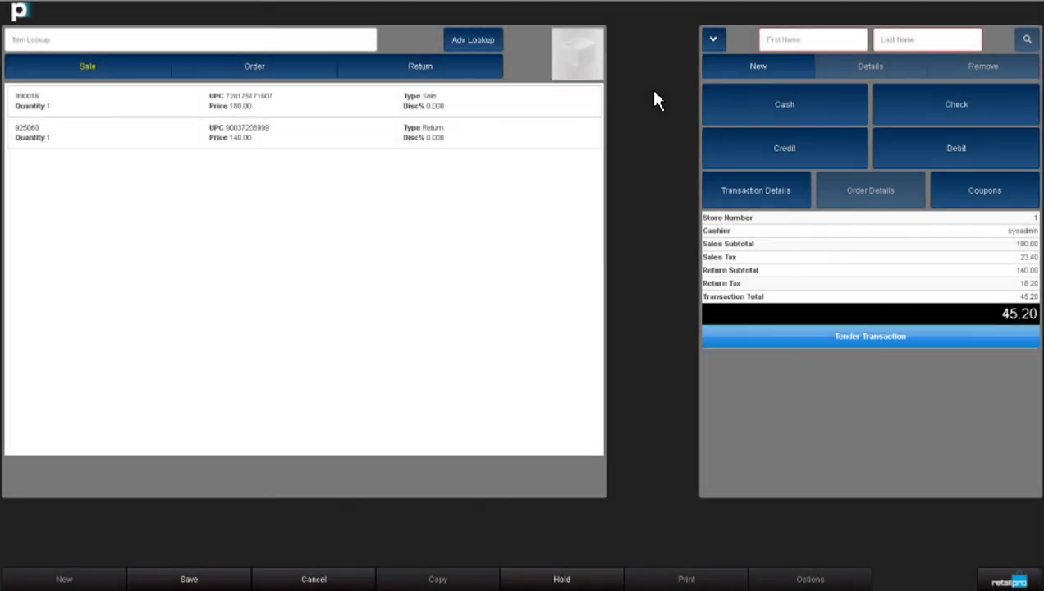
pyautogui.click(798, 45)
pyautogui.write('Janet')
pyautogui.press('Return')
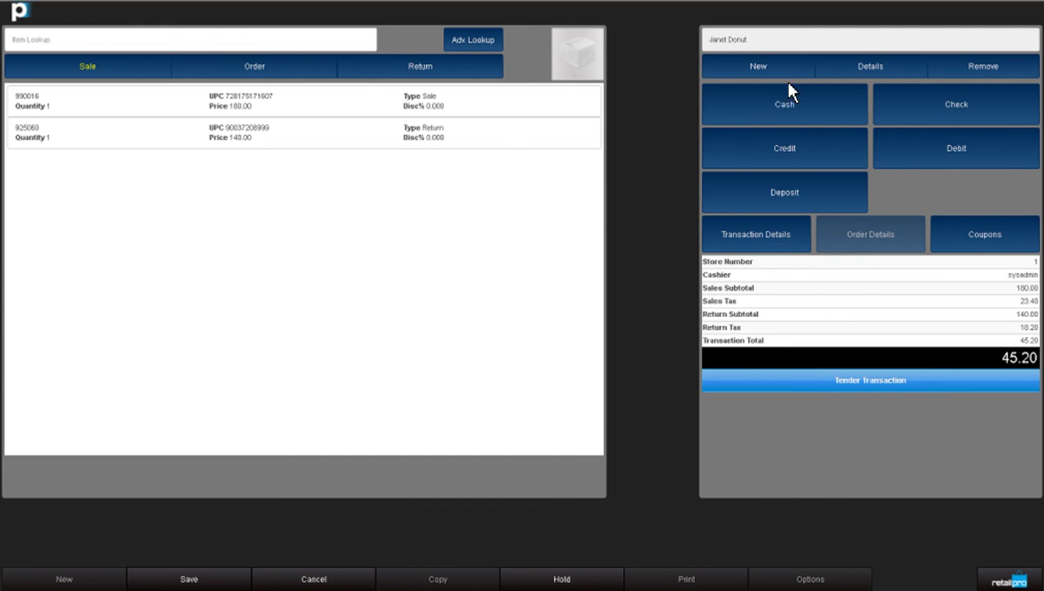
pyautogui.click(786, 104)
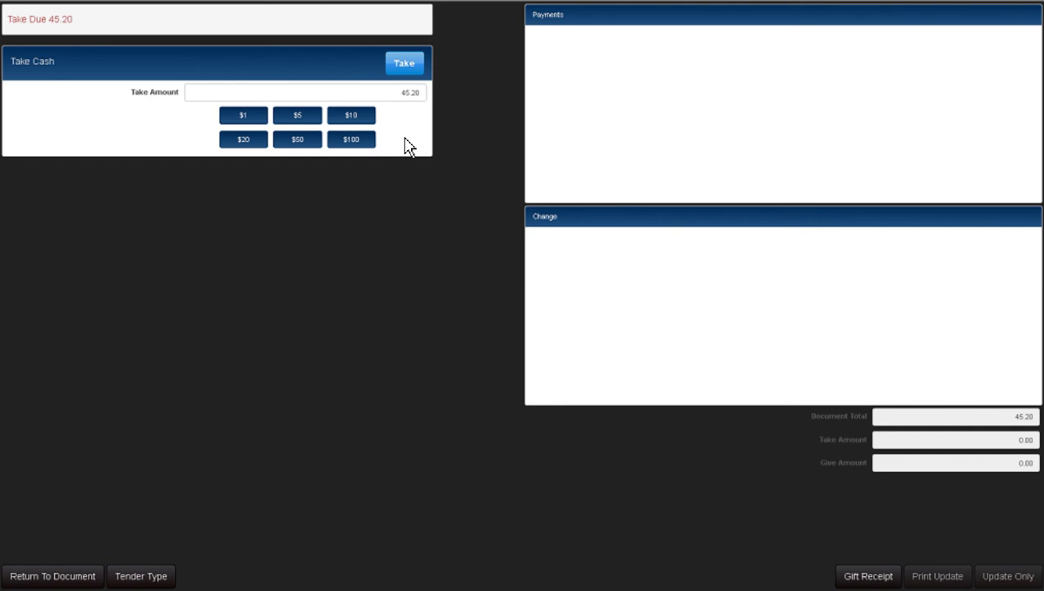
# - Take 50.00 in cash and give back 4.80 change
pyautogui.click(302, 140)
pyautogui.click(414, 71)
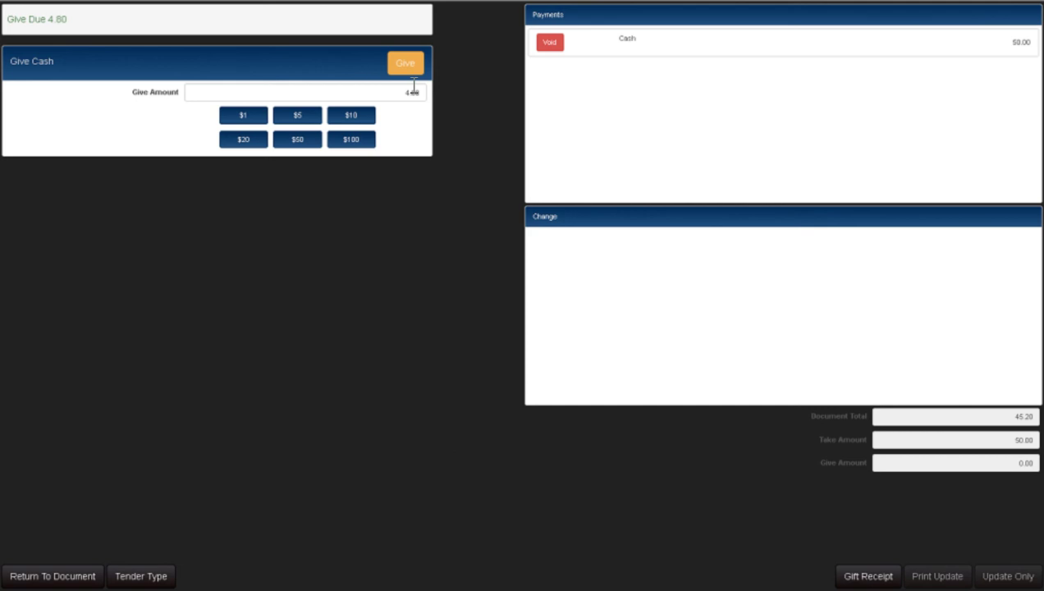
pyautogui.click(410, 74)
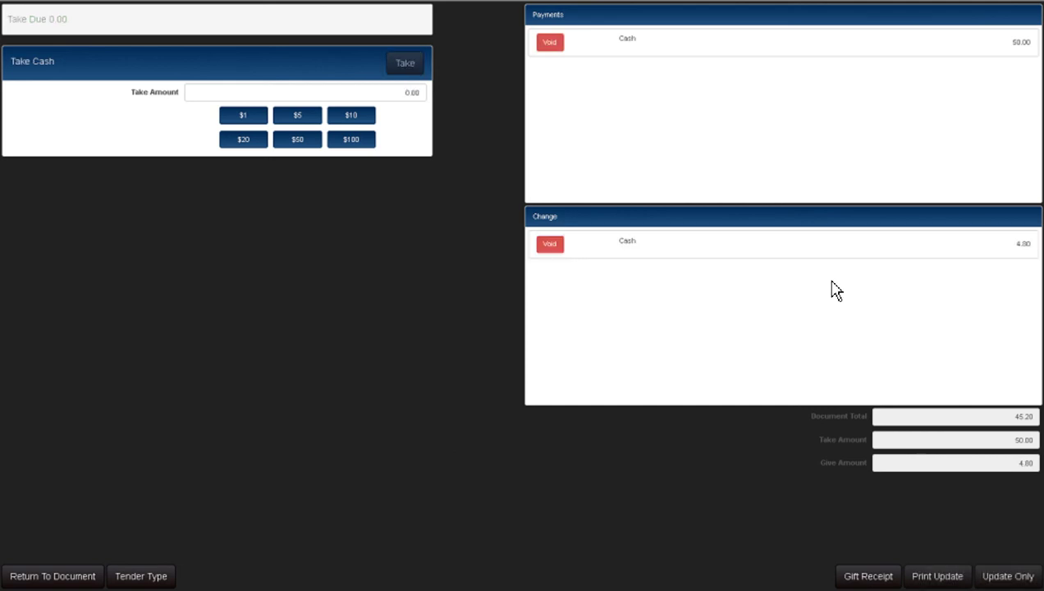